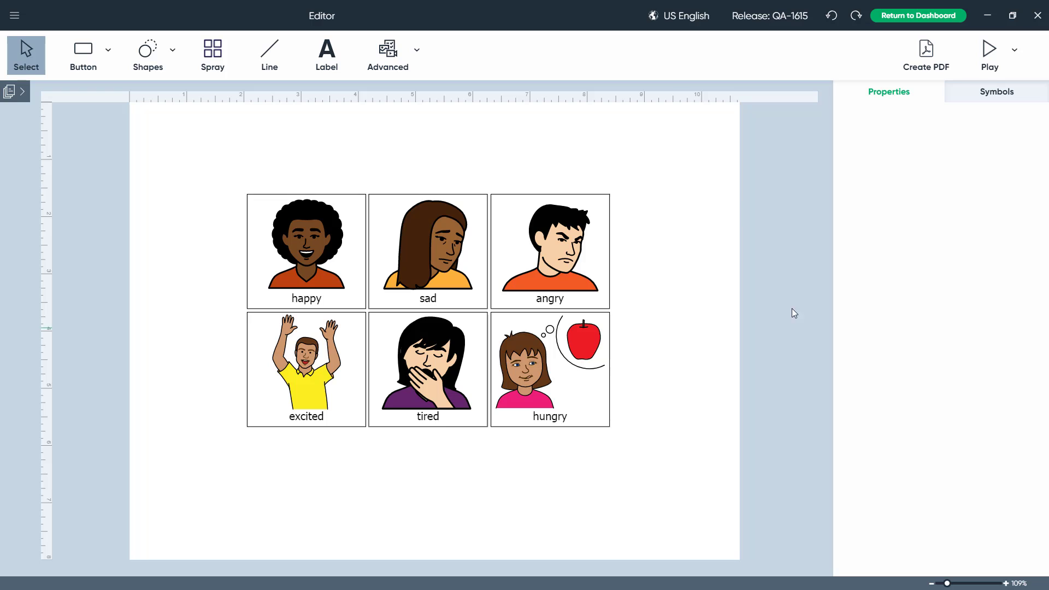
Step: Arrange the page's six feelings buttons in a circular layout
left_click(673, 154)
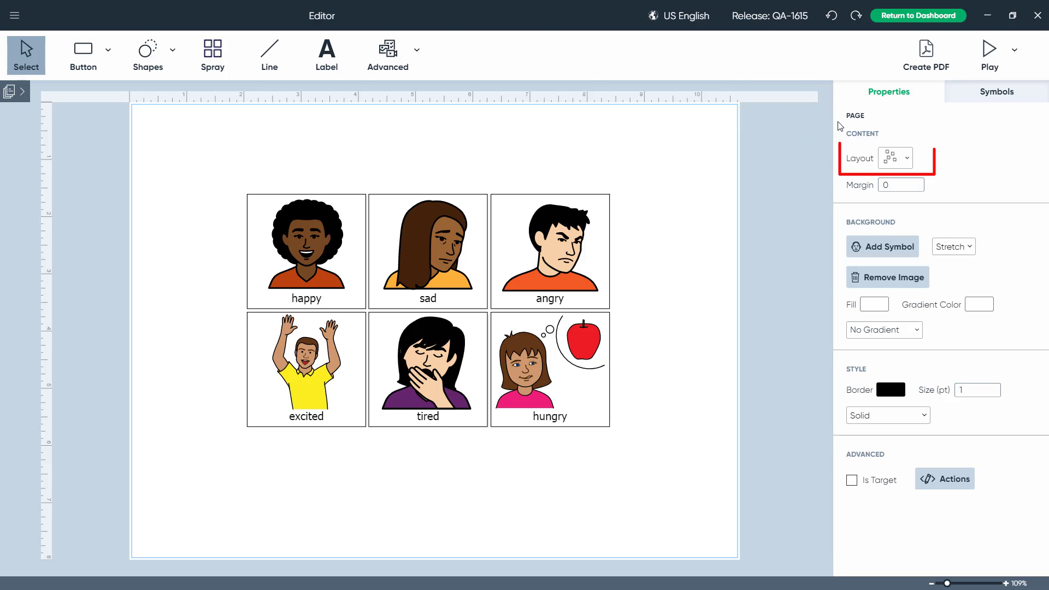
left_click(908, 160)
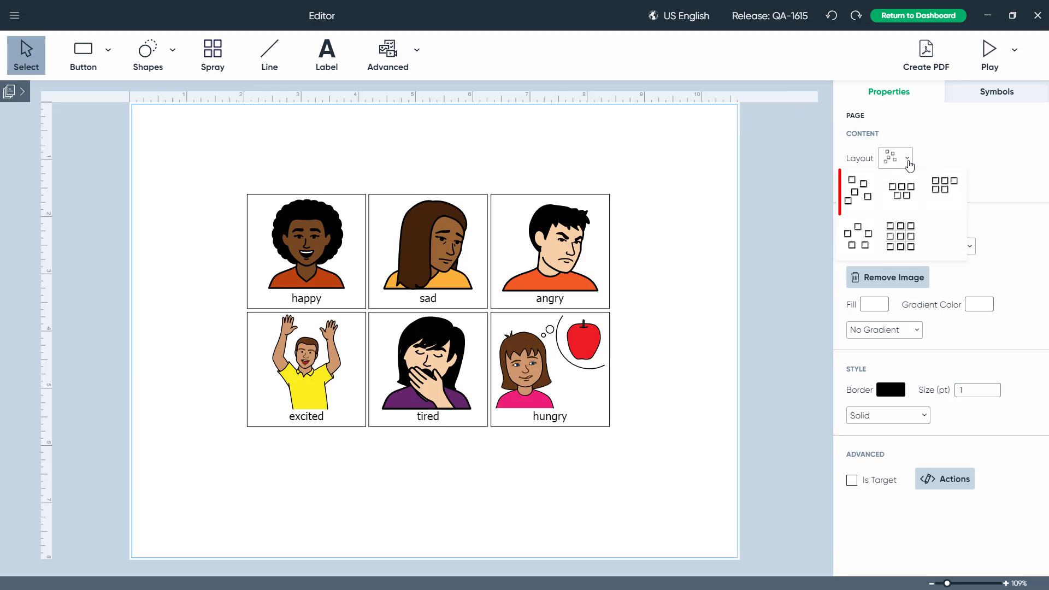
left_click(858, 239)
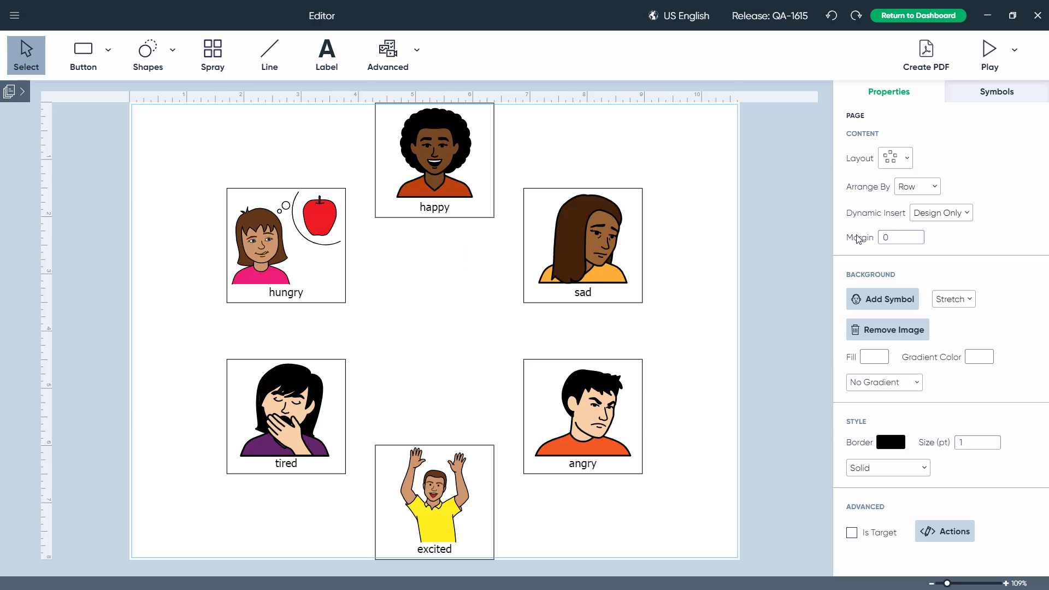
left_click(907, 158)
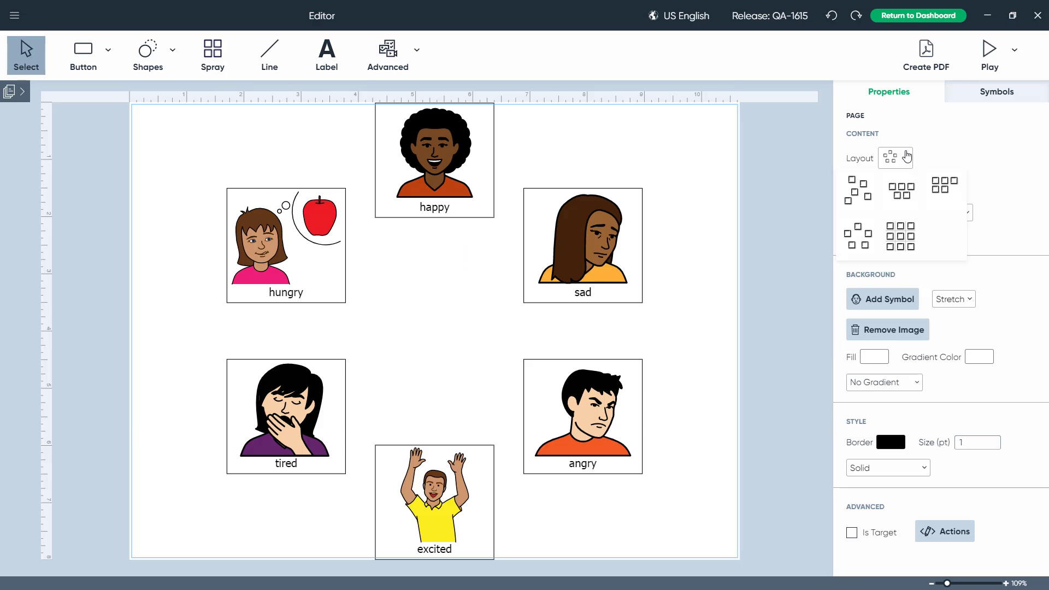
left_click(900, 236)
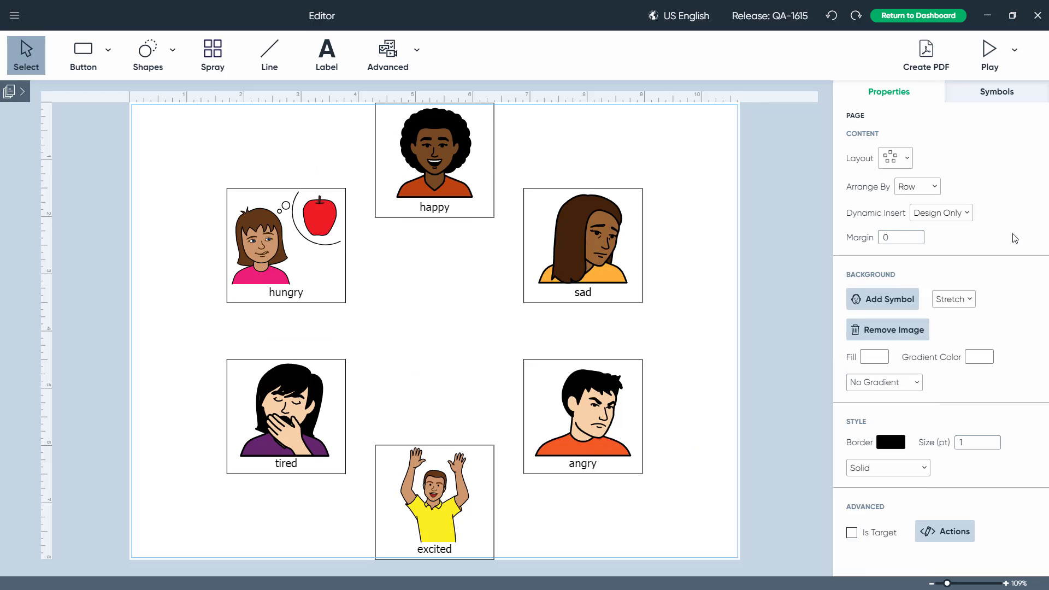
Step: Search the symbols for "feelings" and add the "talk about feelings" symbol as the page background
left_click(885, 301)
type("fo")
type("elings")
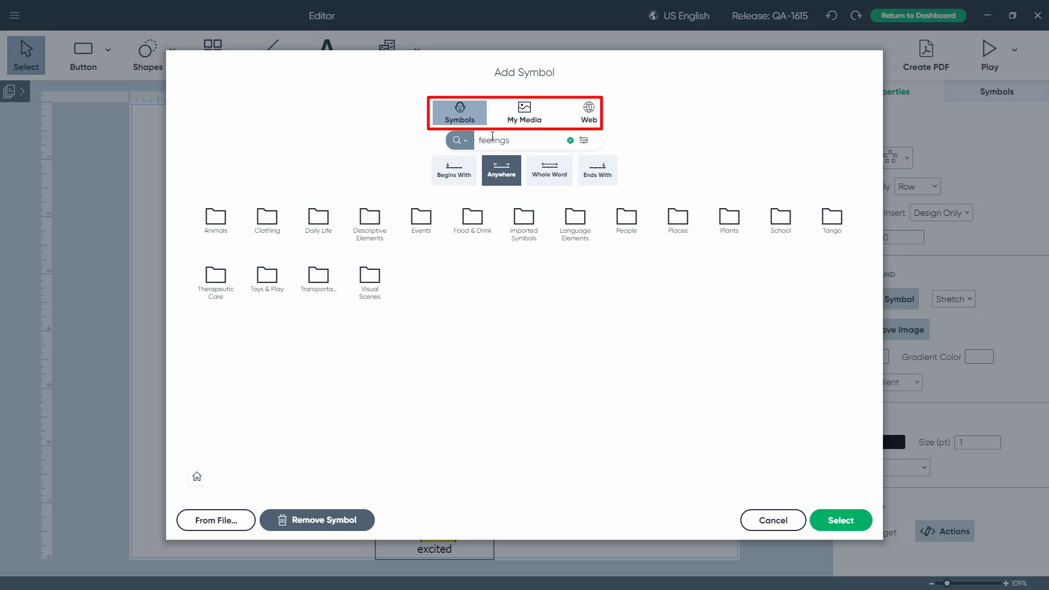
key("Return")
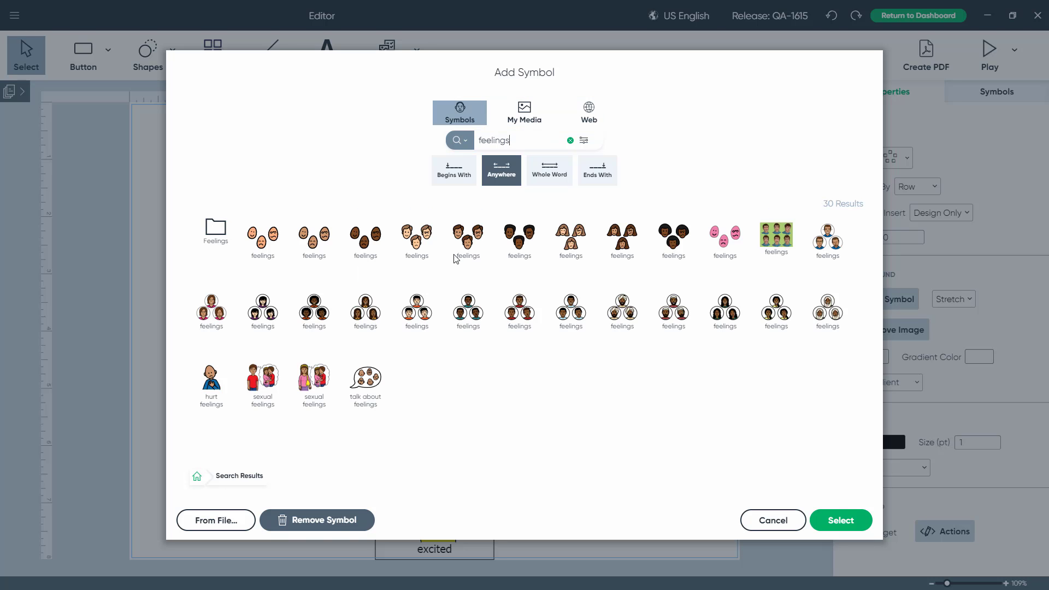
left_click(370, 384)
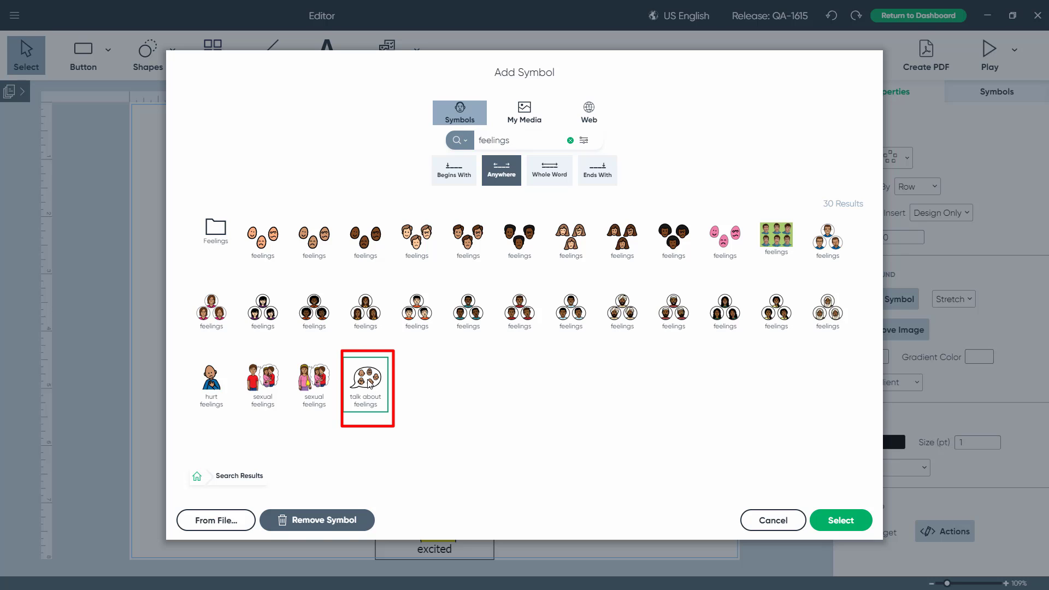
left_click(841, 521)
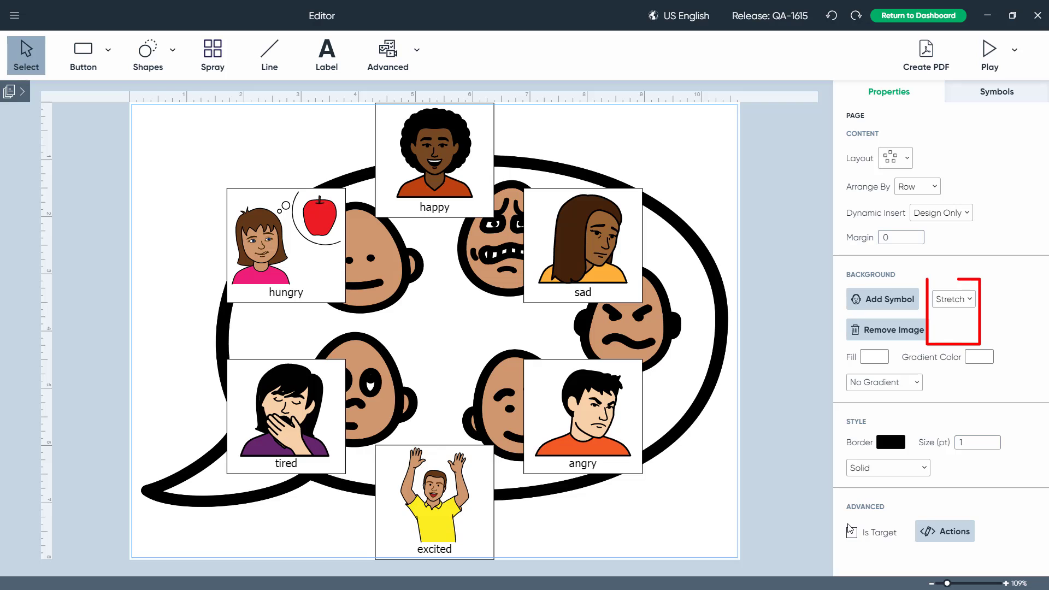
Step: Set the page background image's sizing to Actual
left_click(972, 305)
left_click(965, 312)
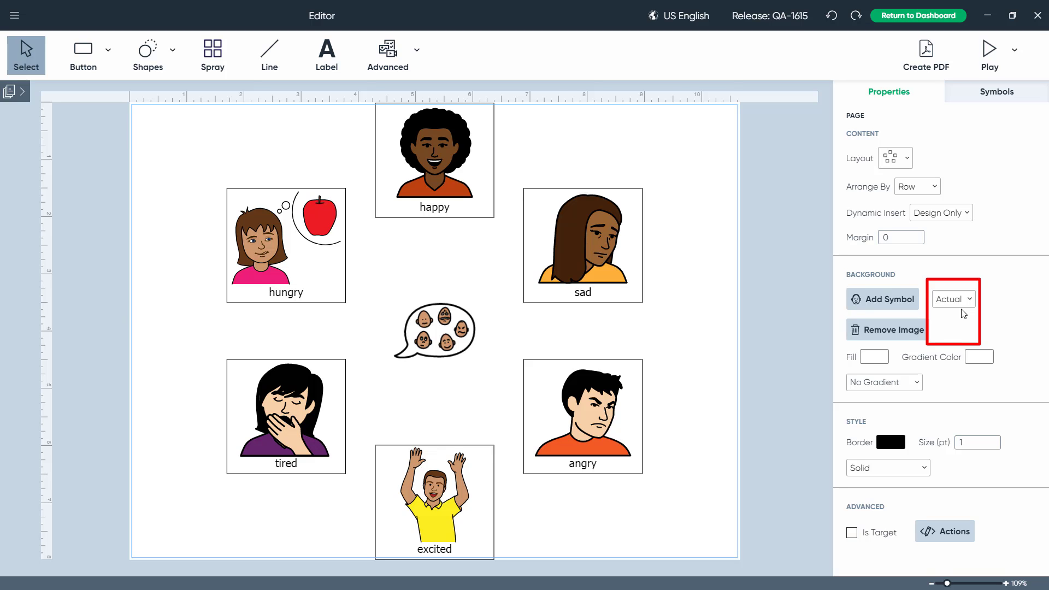
left_click(964, 300)
left_click(957, 338)
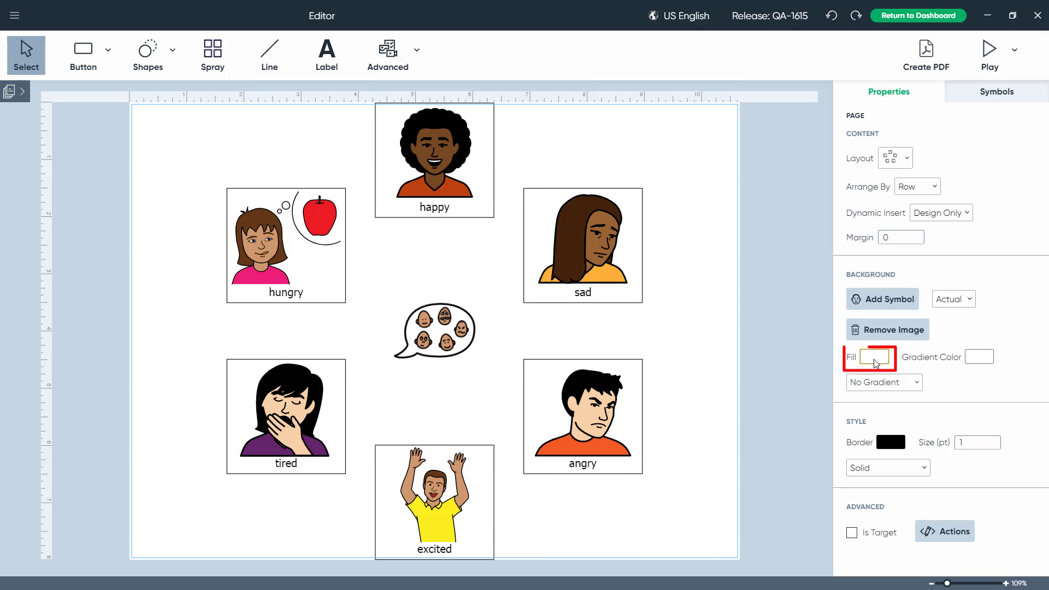
Step: Set the page background's fill to grey 9B9B9B
left_click(875, 358)
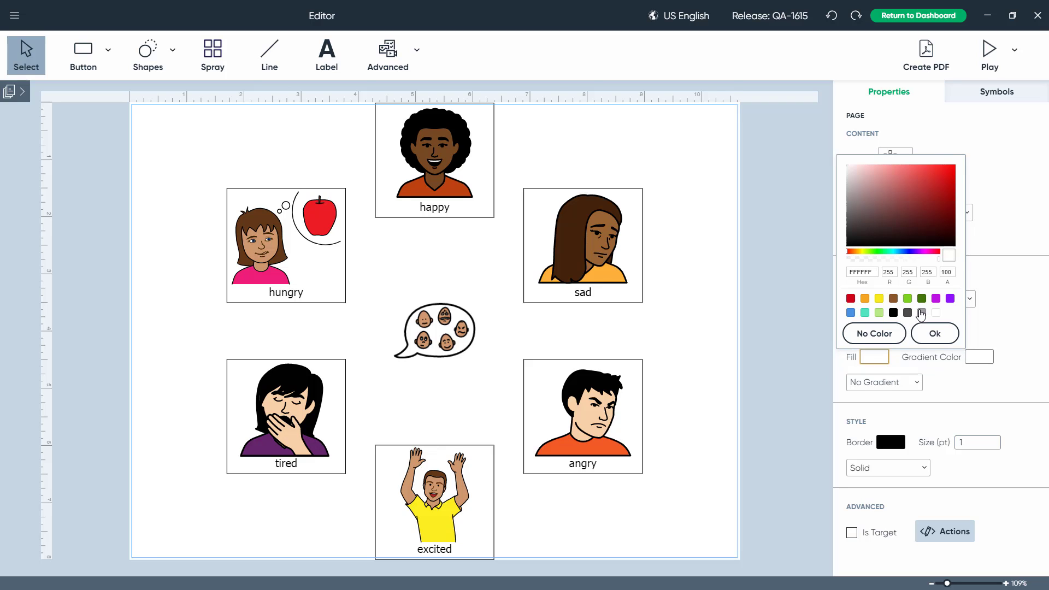
left_click(922, 313)
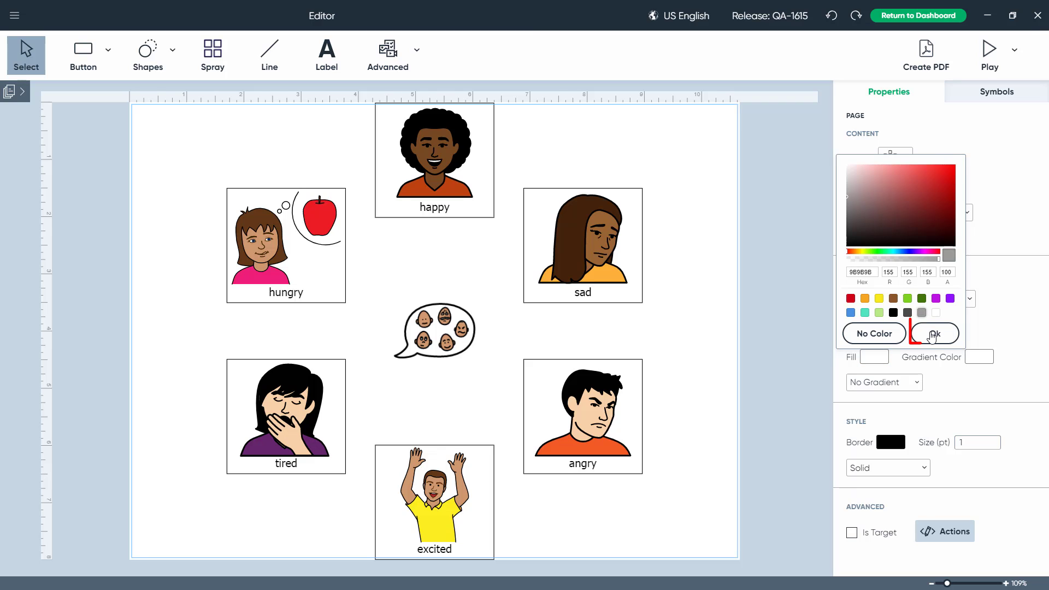
left_click(933, 335)
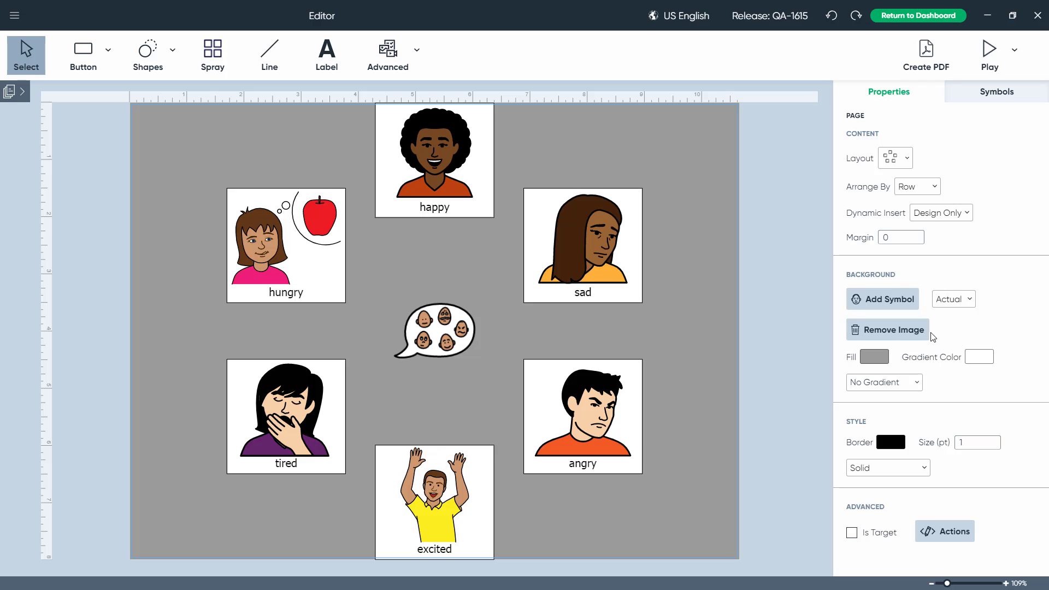
Step: Give the page background a light green gradient color with the Down Right direction
left_click(976, 360)
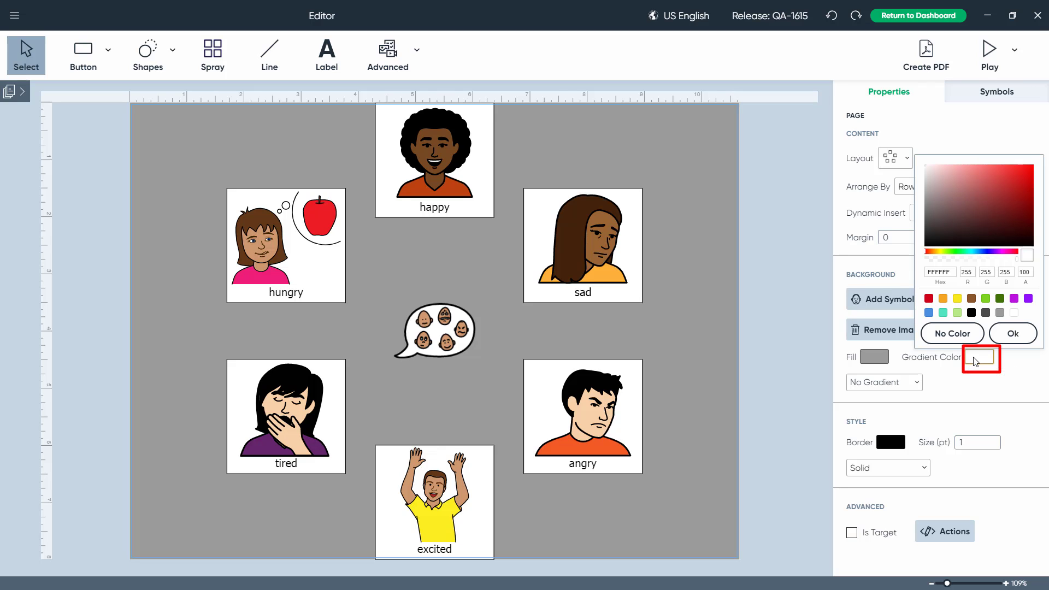
left_click(957, 314)
left_click(1013, 334)
left_click(917, 382)
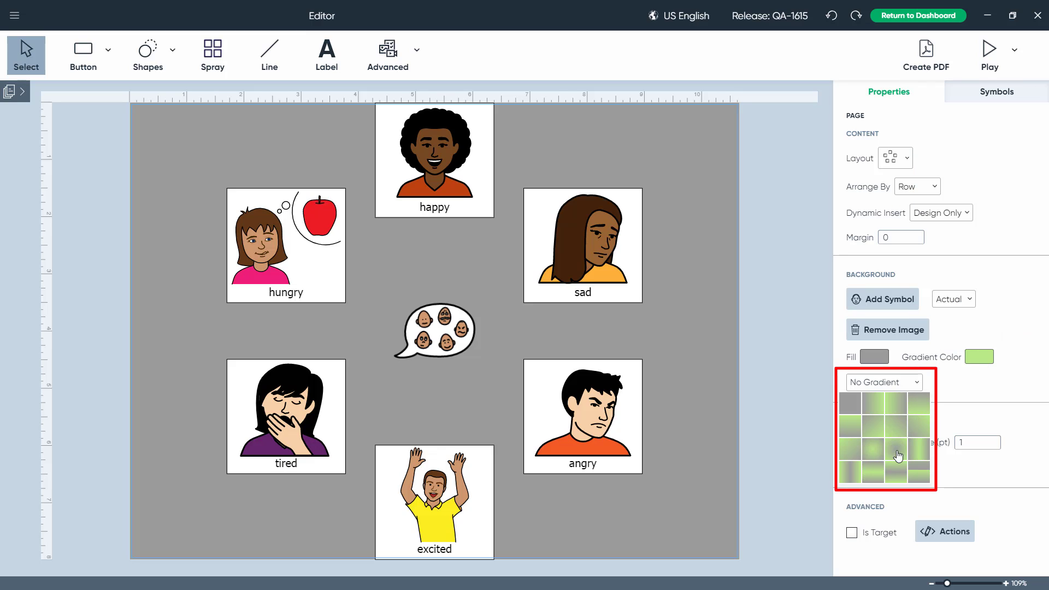
left_click(868, 427)
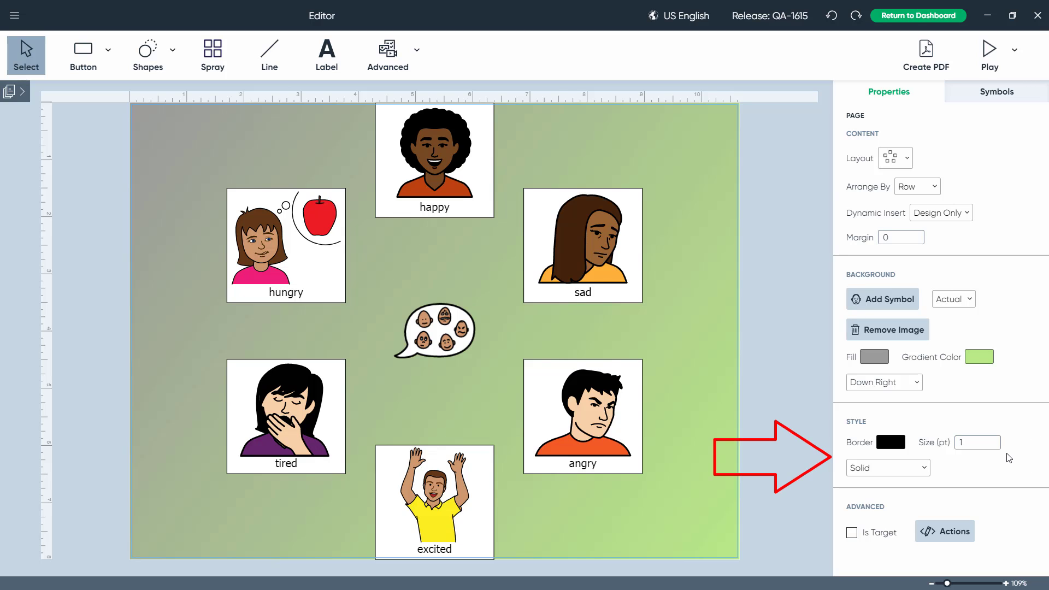
Step: Set the page border color to blue 4A90E2
left_click(890, 442)
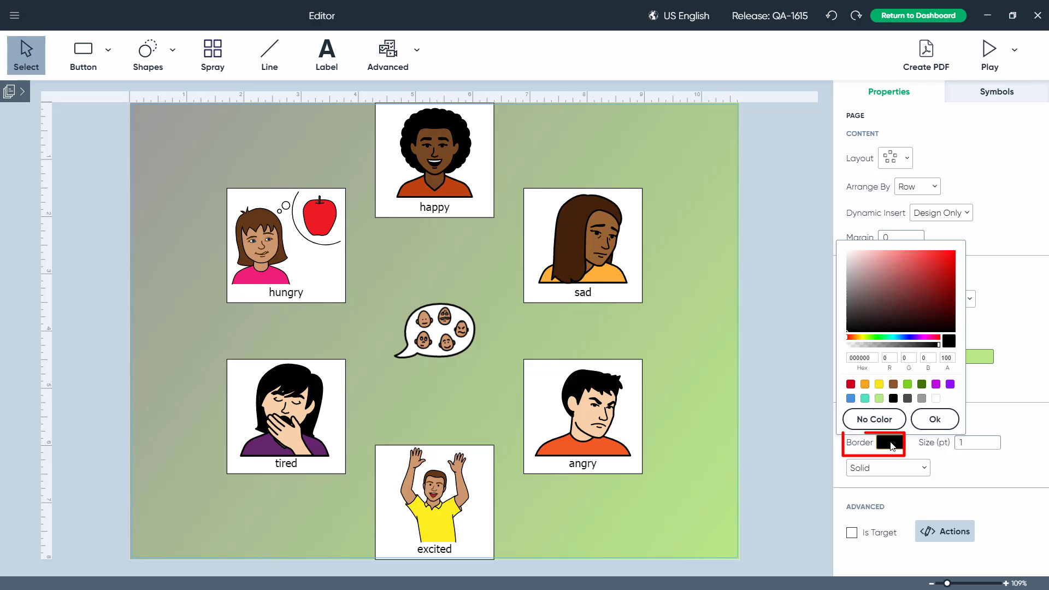
left_click(851, 398)
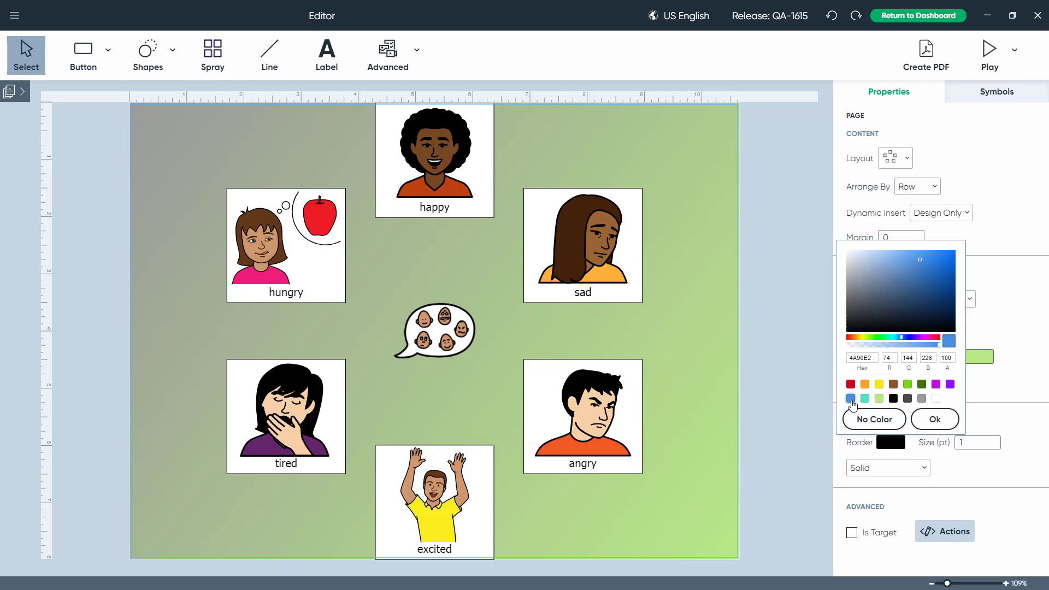
left_click(932, 419)
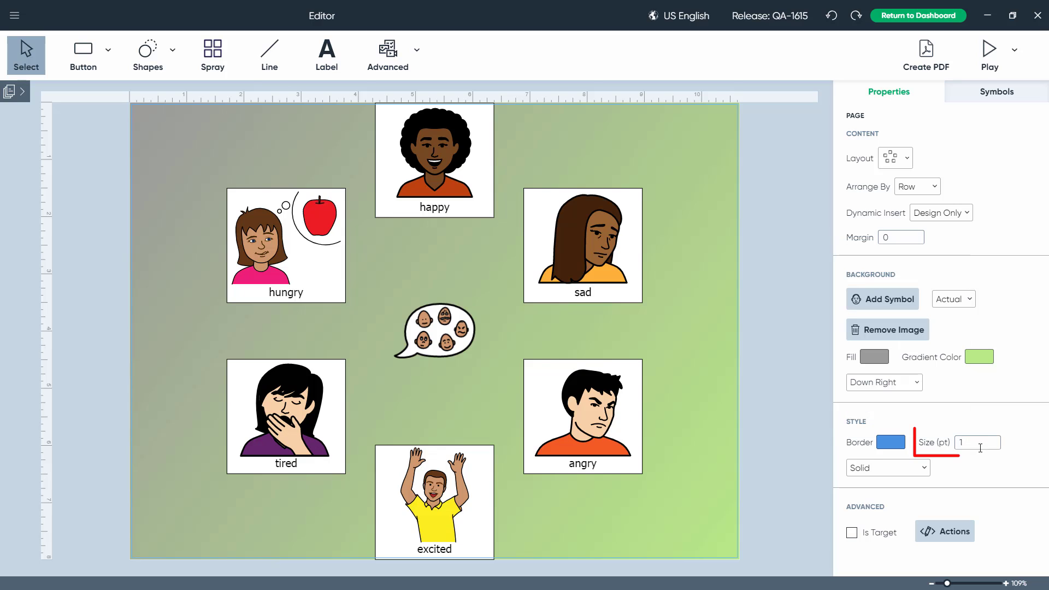
Step: Set the page border size to 8 pt and its line style to Square Dash Dot
left_click(978, 447)
double_click(959, 444)
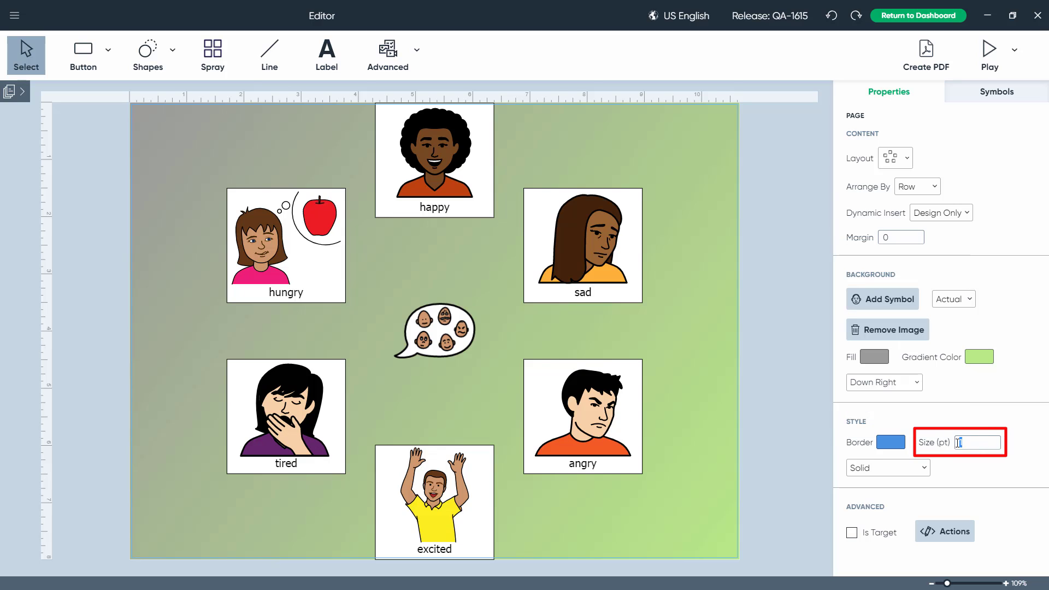
type("8")
left_click(962, 481)
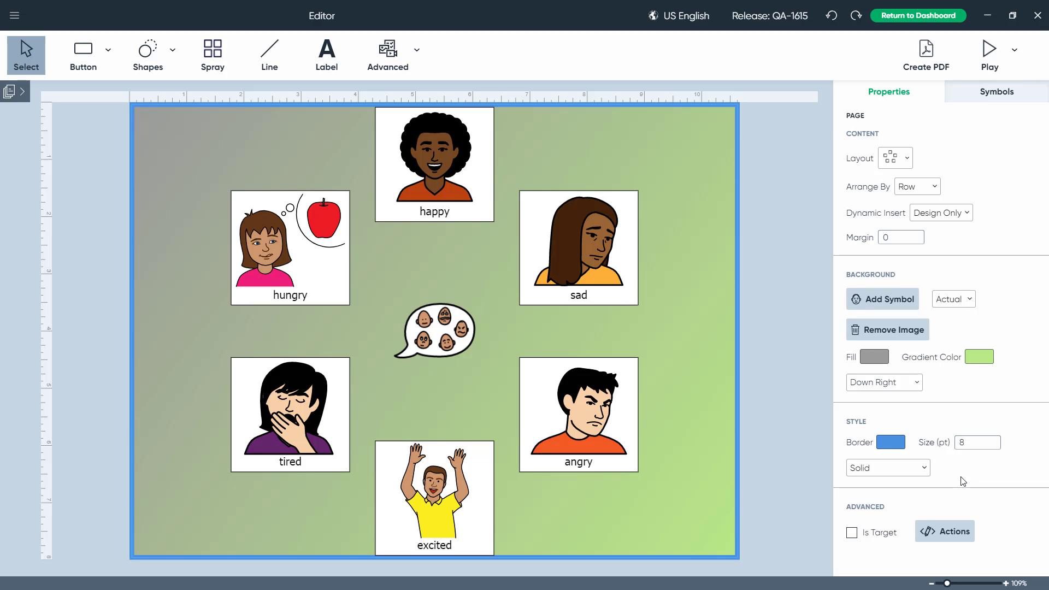
left_click(924, 473)
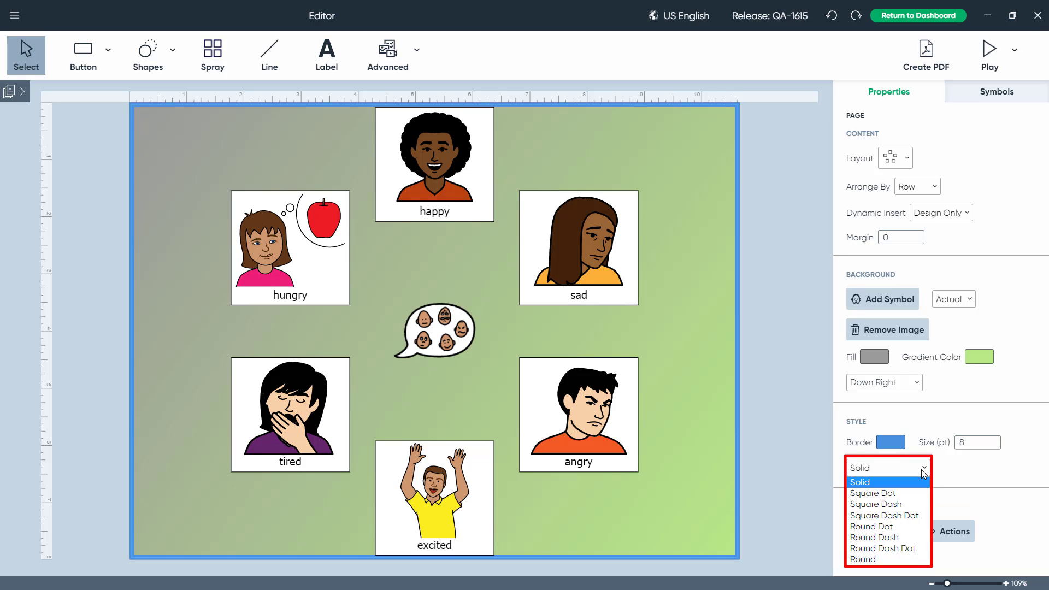
left_click(904, 515)
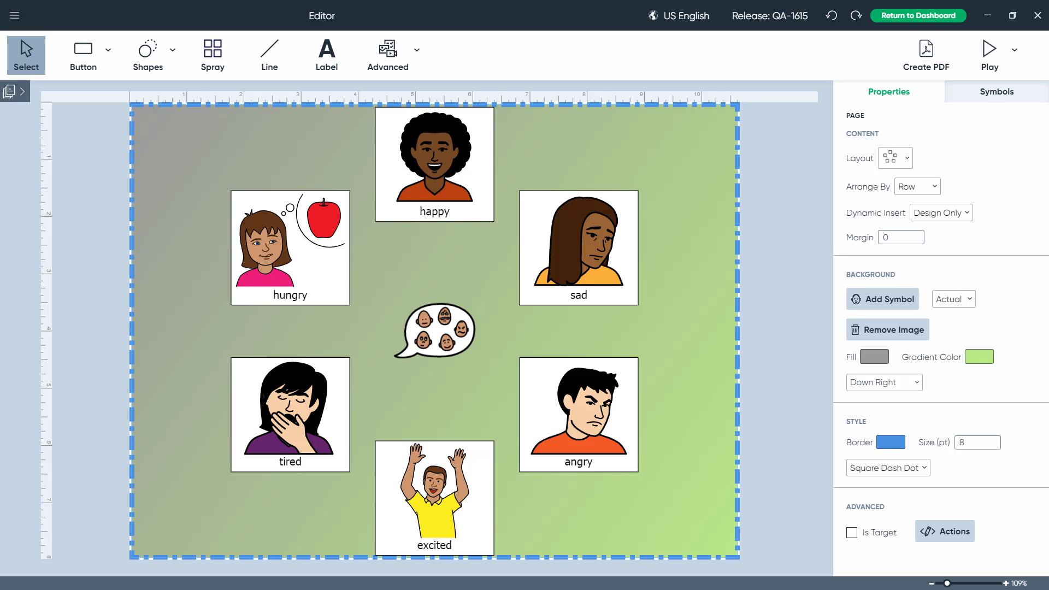
Step: Select all six feelings buttons on the page together
left_click(458, 178)
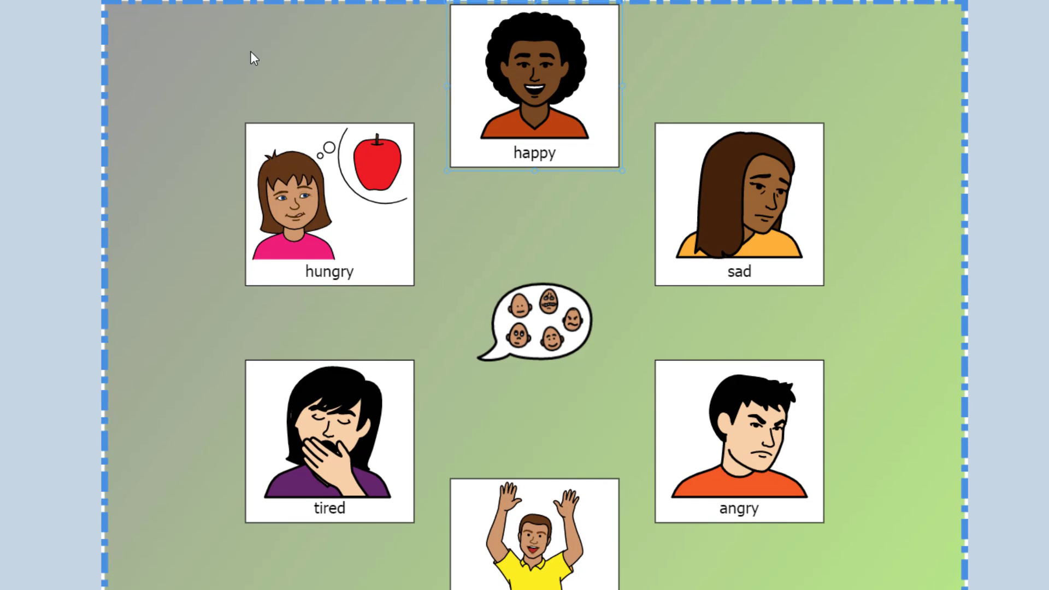
mouse_move(275, 68)
left_mouse_down()
mouse_move(328, 215)
mouse_move(385, 311)
left_mouse_up()
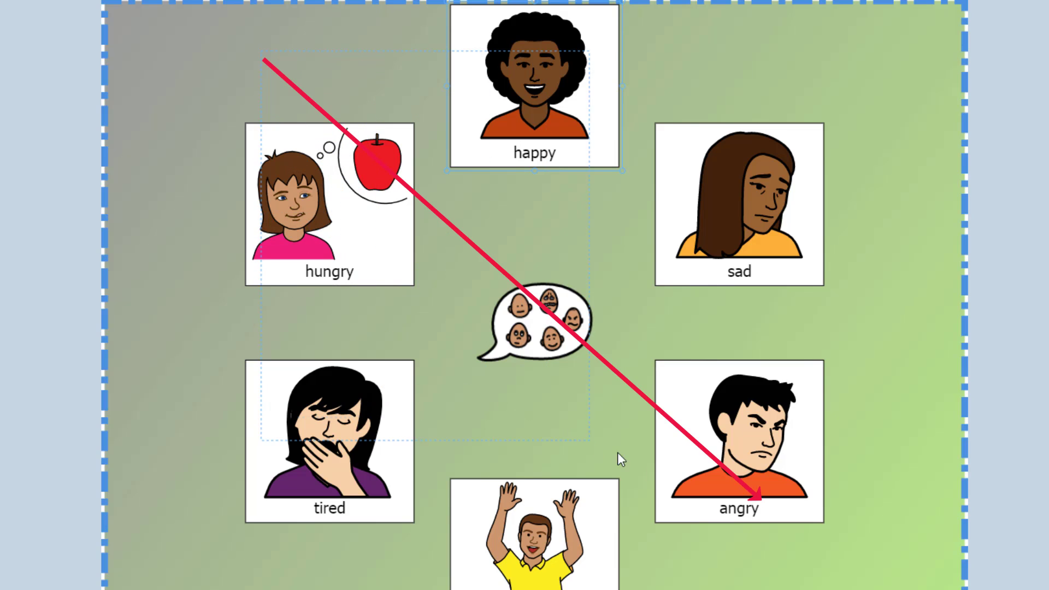
left_click_drag(721, 493, 782, 513)
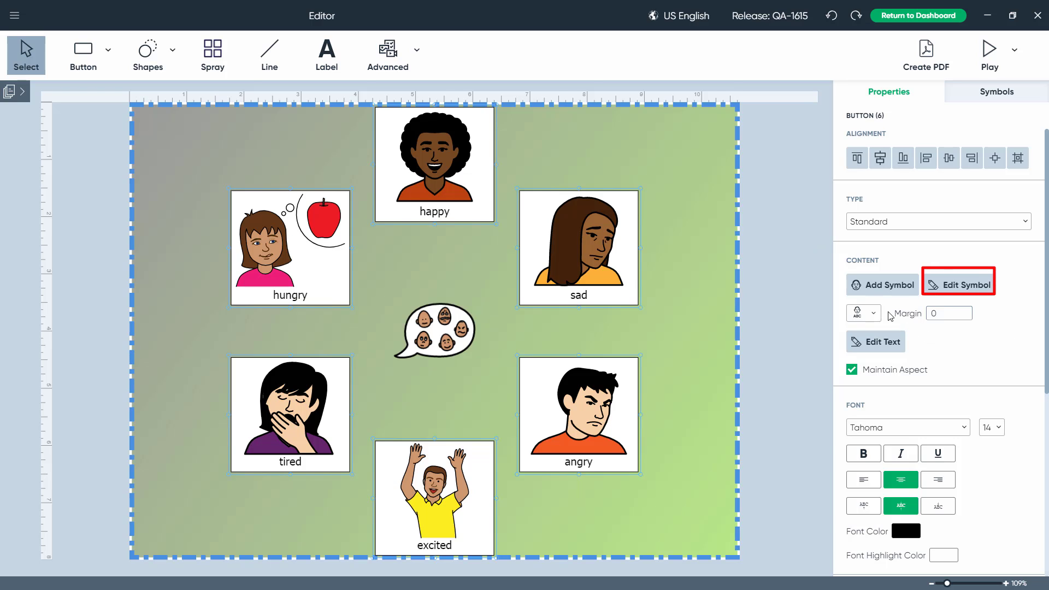
Step: Open the angry symbol for editing, draw a black wavy line across the shirt and fill the shirt blue
left_click(959, 285)
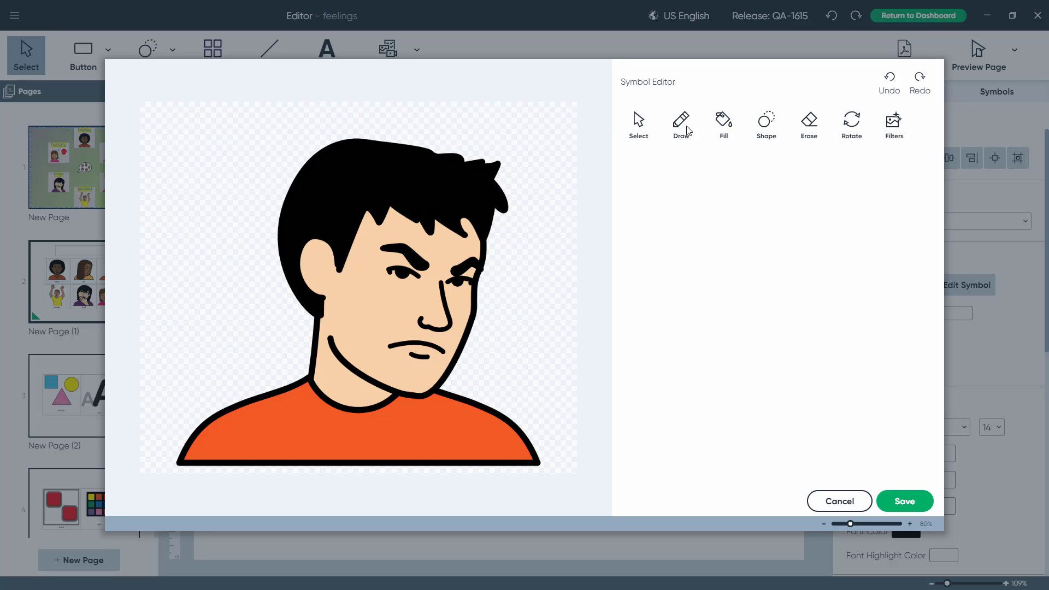
left_click(688, 130)
mouse_move(247, 431)
left_mouse_down()
mouse_move(273, 427)
mouse_move(330, 450)
mouse_move(390, 434)
mouse_move(447, 440)
left_mouse_up()
left_click(724, 125)
left_click(318, 417)
Step: Draw a blue ellipse beside the figure's head and erase a few strokes across its lower part
left_click(766, 124)
mouse_move(182, 151)
left_mouse_down()
mouse_move(231, 306)
mouse_move(275, 271)
left_mouse_up()
left_click(809, 124)
mouse_move(196, 238)
left_mouse_down()
mouse_move(264, 233)
mouse_move(202, 257)
left_mouse_up()
Step: Apply the Vertical flip and the Black & White filter to the symbol, and save it
key("r")
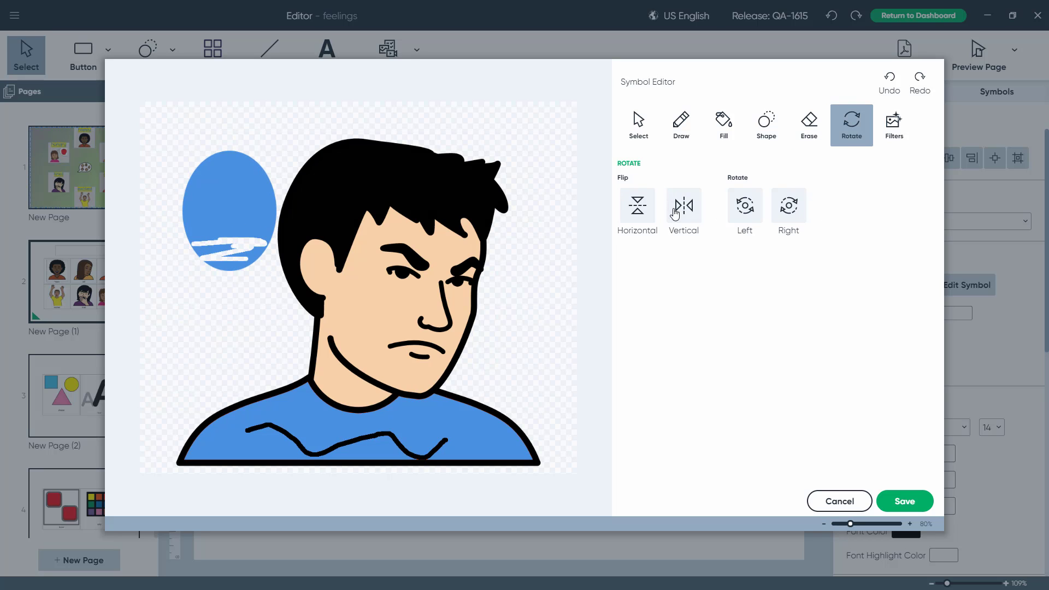
left_click(683, 206)
left_click(894, 125)
left_click(753, 206)
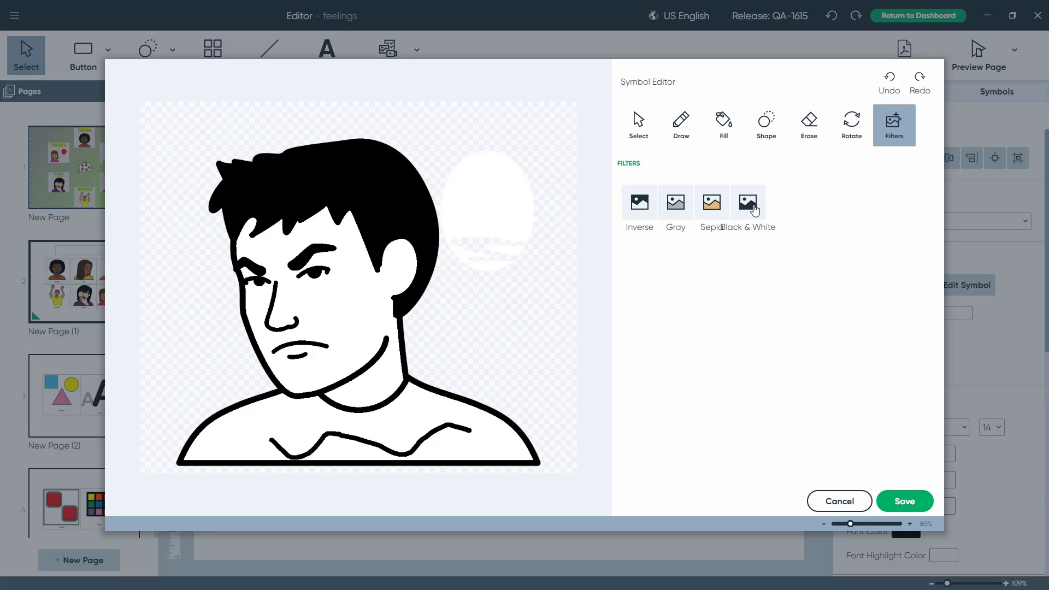
left_click(902, 504)
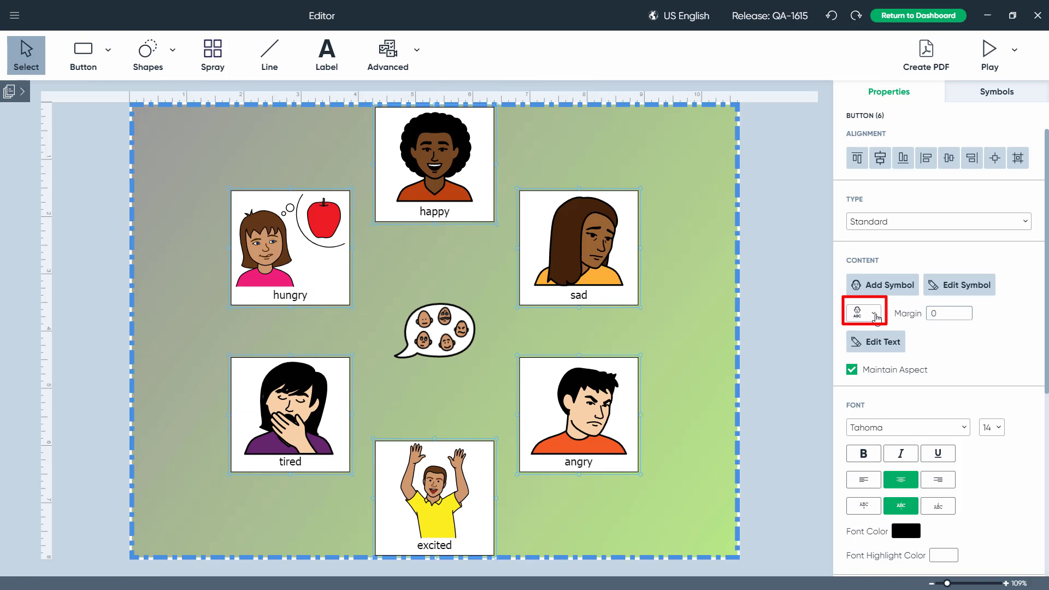
Step: Place the text above the symbol on all six selected buttons
left_click(875, 315)
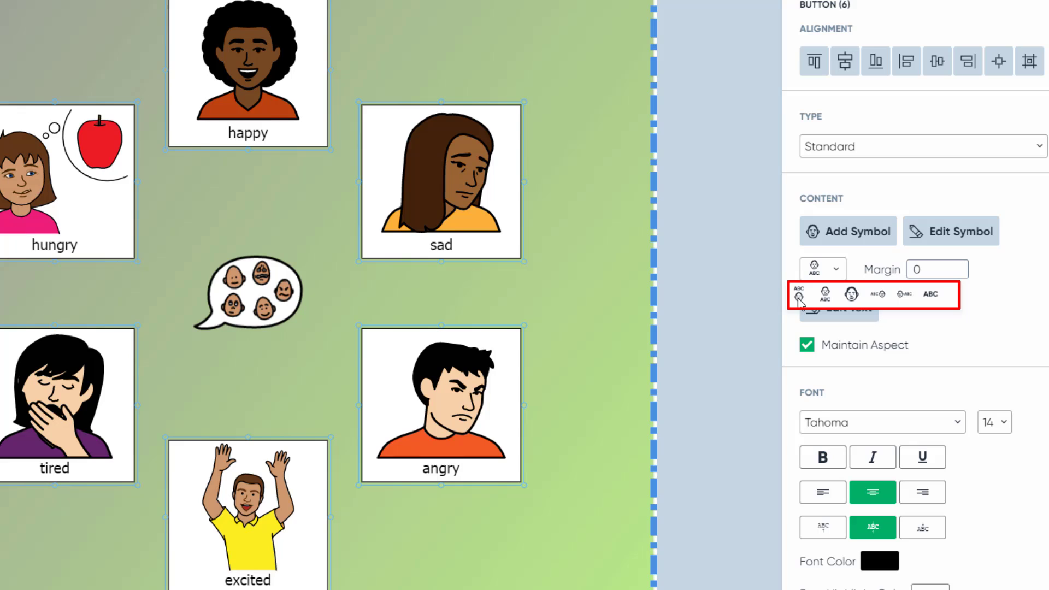
left_click(799, 297)
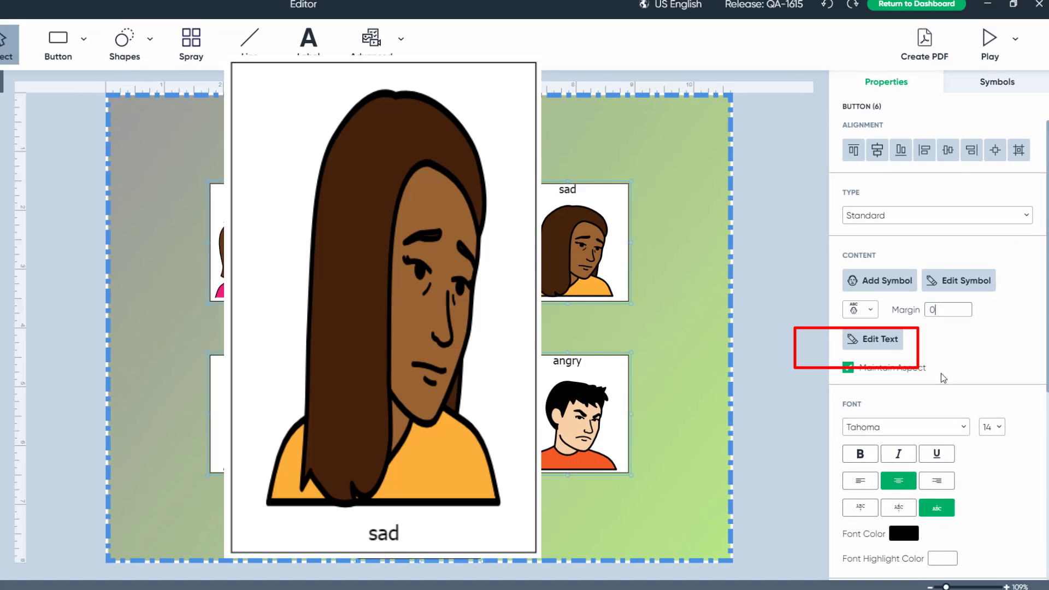
Step: Set the text of the six selected buttons to the HappyMonkey-Regular font at size 28
scroll(946, 365, "down", 4)
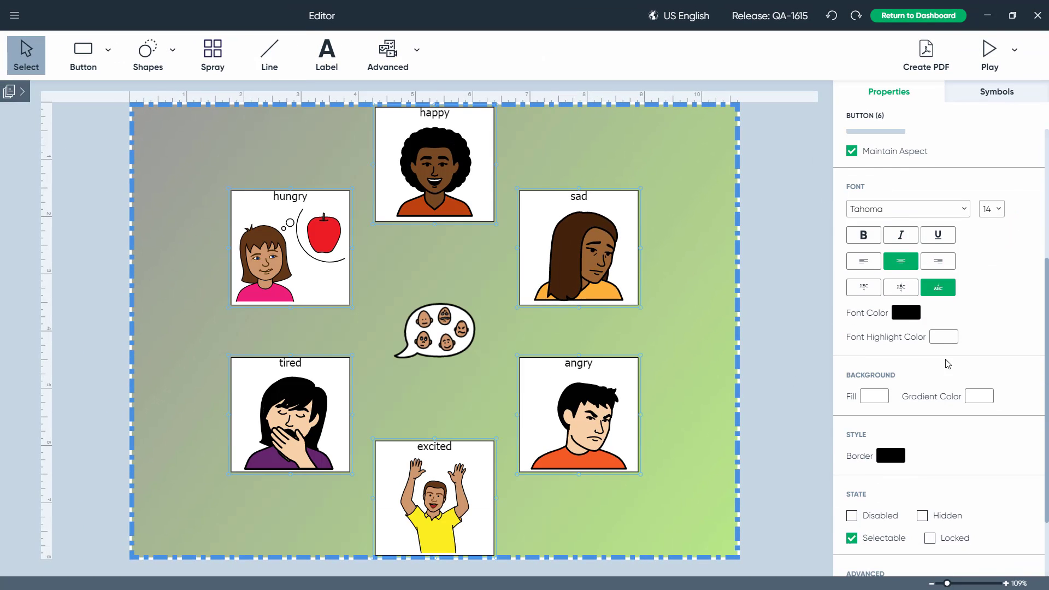
left_click(964, 210)
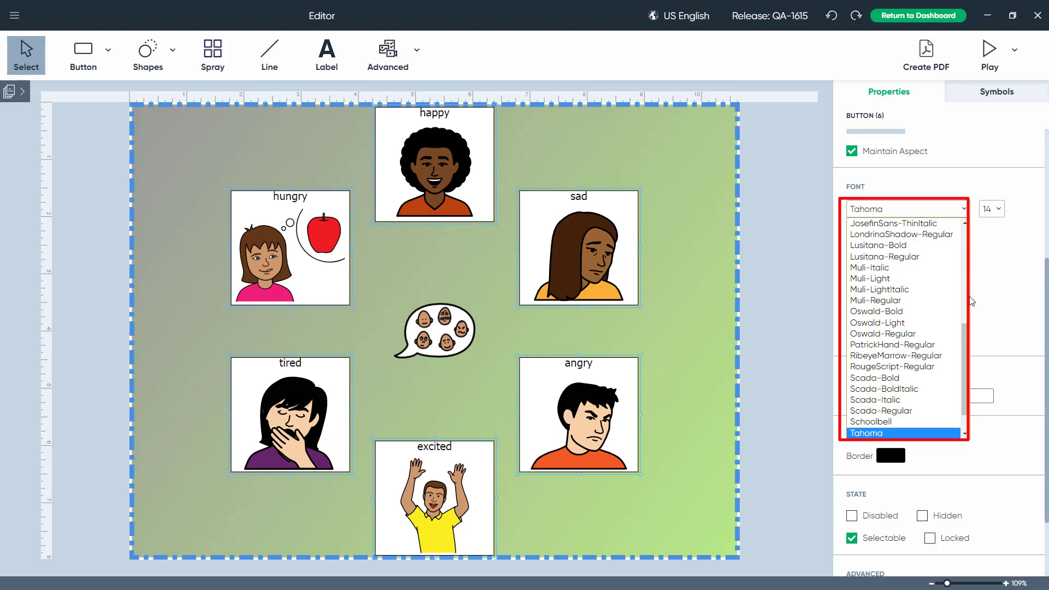
scroll(968, 294, "up", 3)
scroll(940, 270, "up", 1)
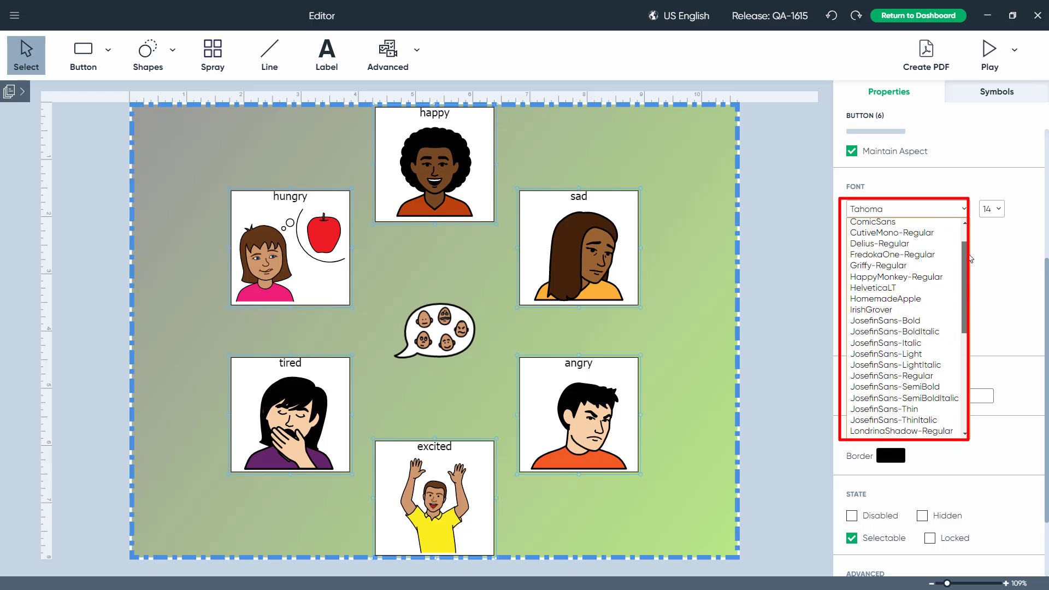
left_click(936, 272)
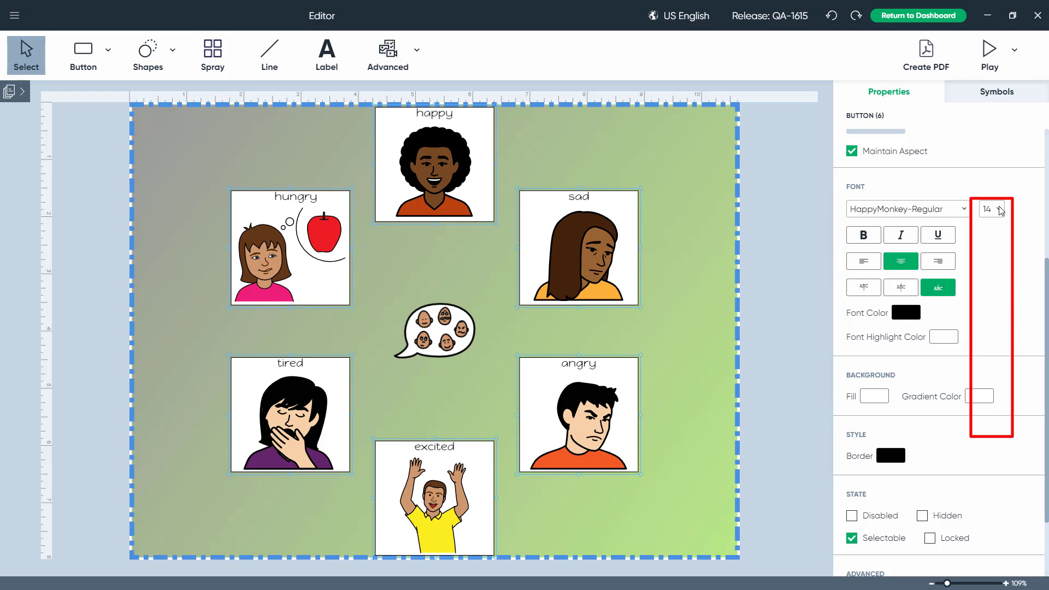
left_click(999, 210)
left_click(991, 356)
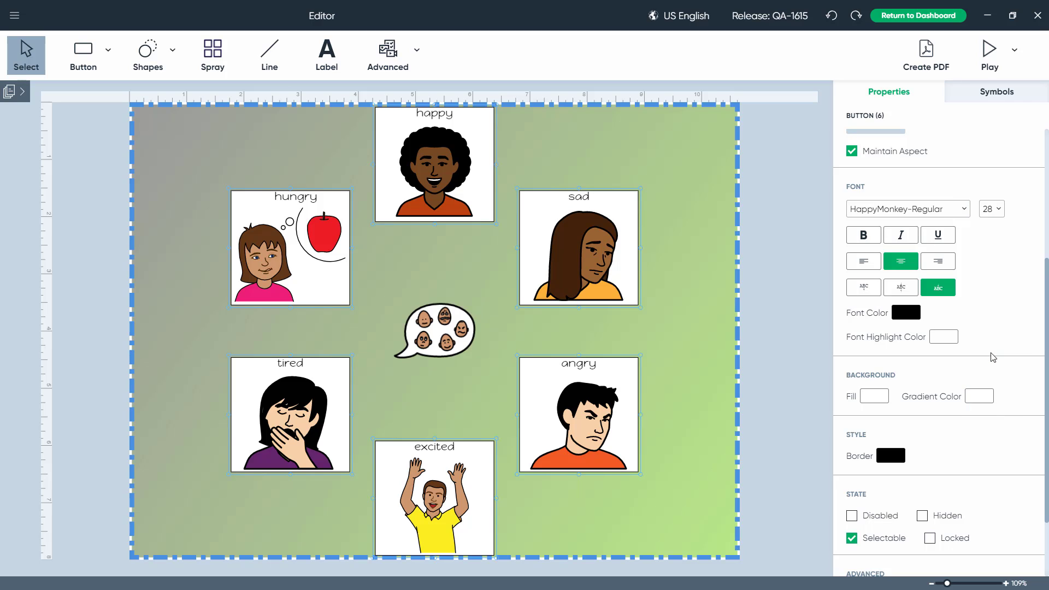
Step: Make the text of the six buttons bold and underlined, trying italic and switching it off again
left_click(864, 238)
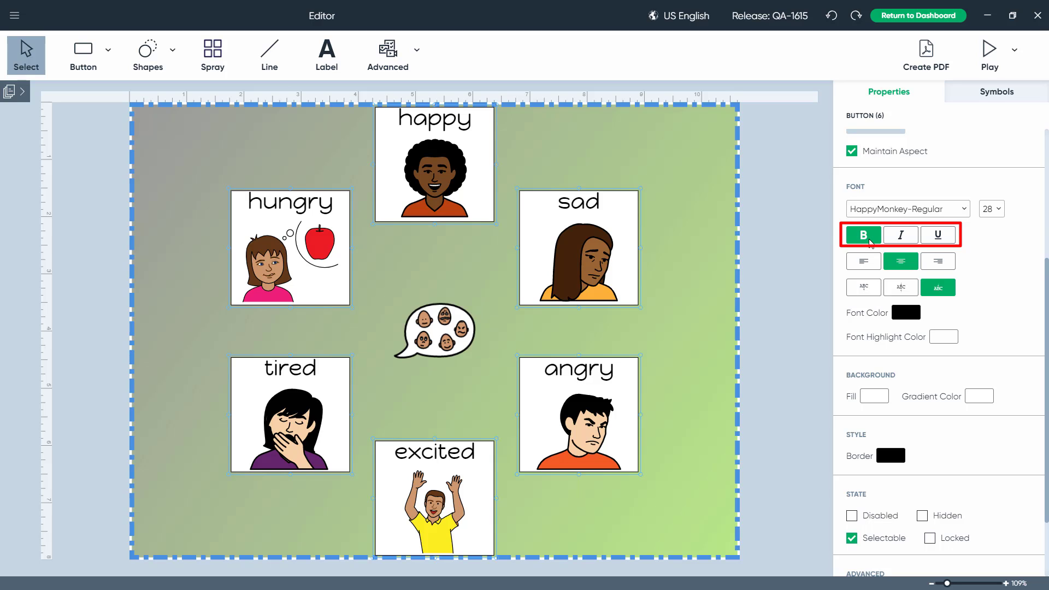
left_click(898, 237)
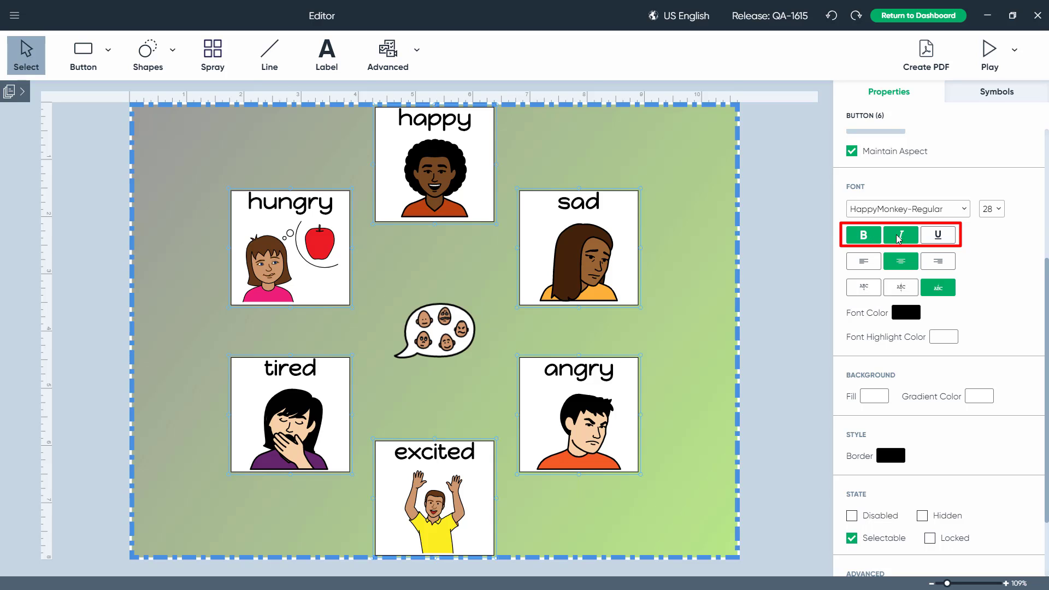
left_click(937, 240)
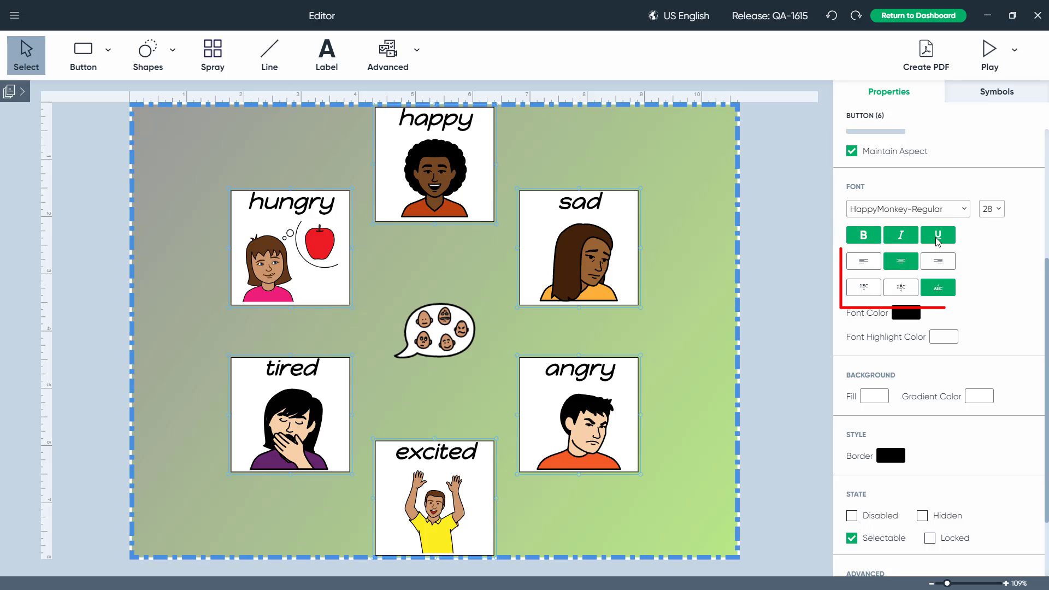
left_click(901, 236)
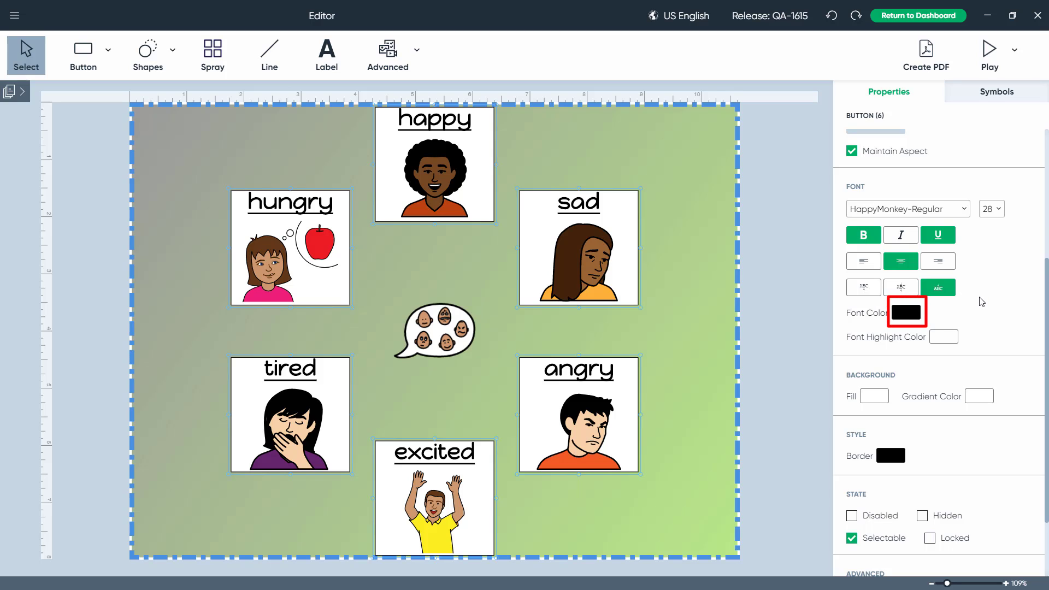
Step: Color the text of the six buttons blue (4A90E2) and give it a yellow highlight (F8E71C)
left_click(906, 313)
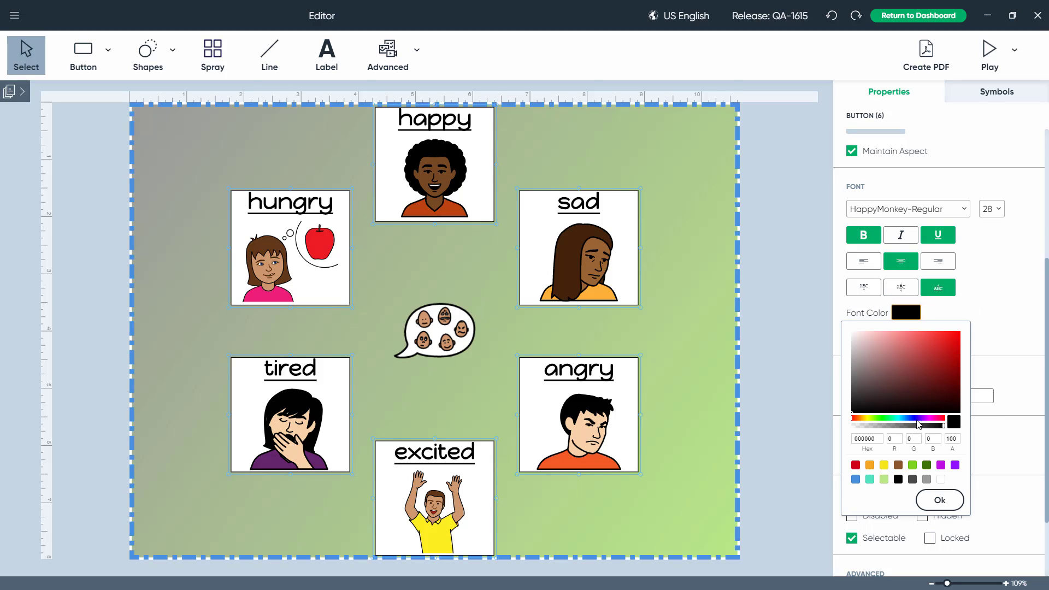
left_click(856, 479)
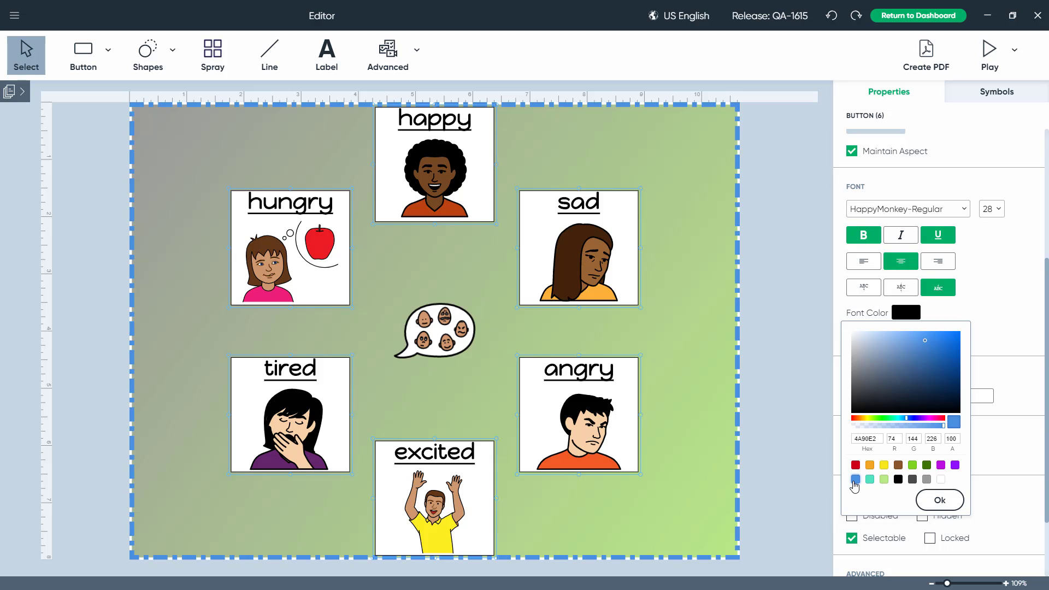
left_click(934, 500)
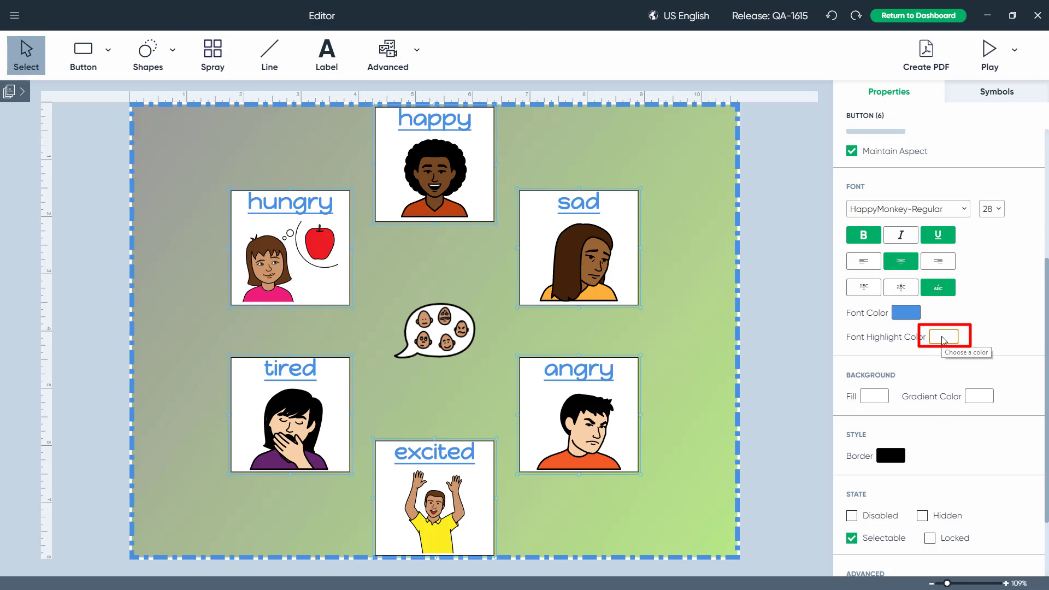
left_click(942, 338)
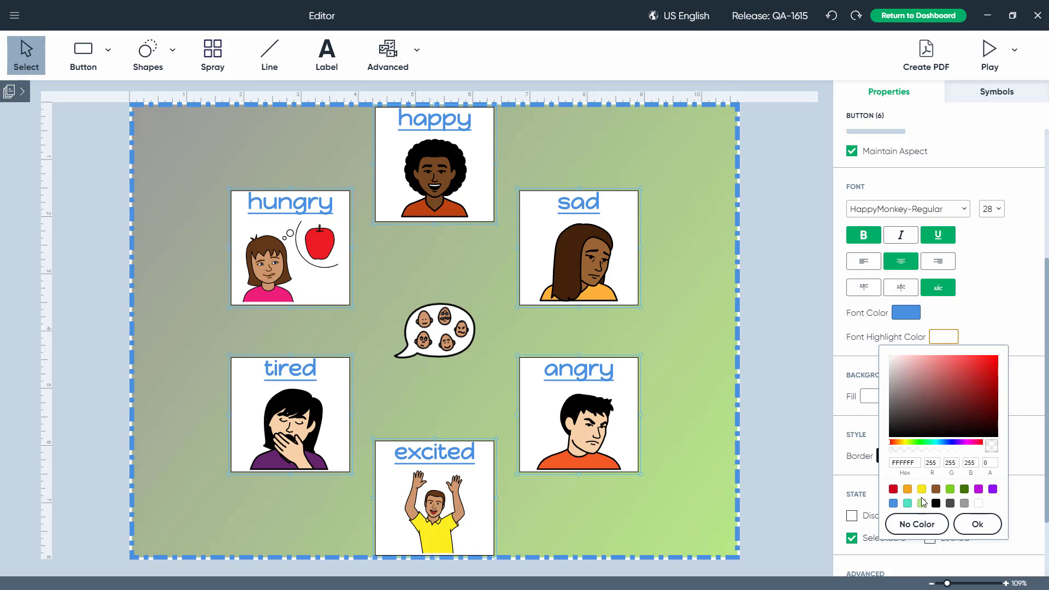
left_click(922, 491)
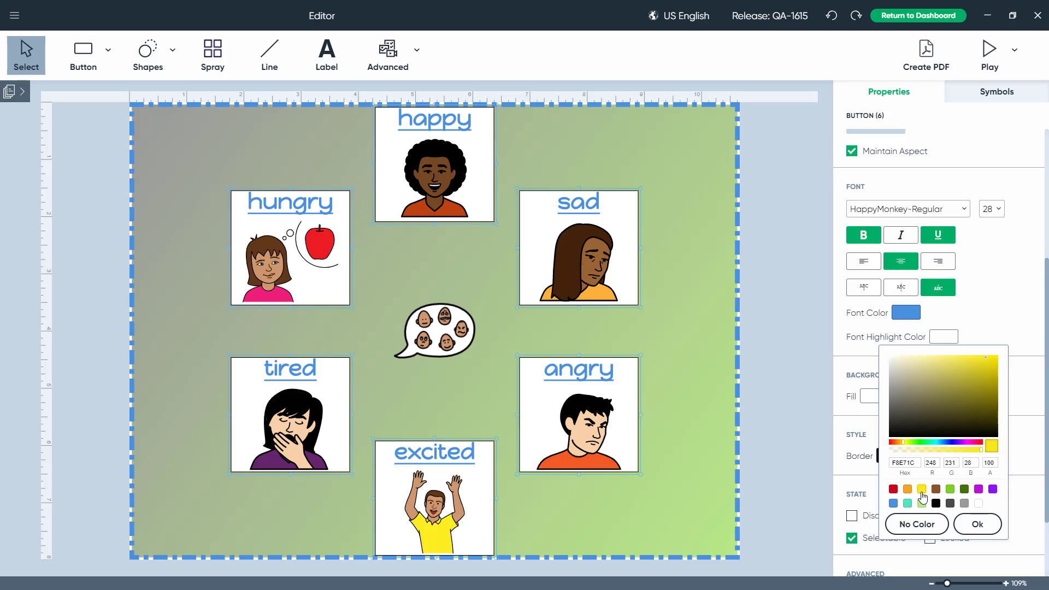
left_click(977, 524)
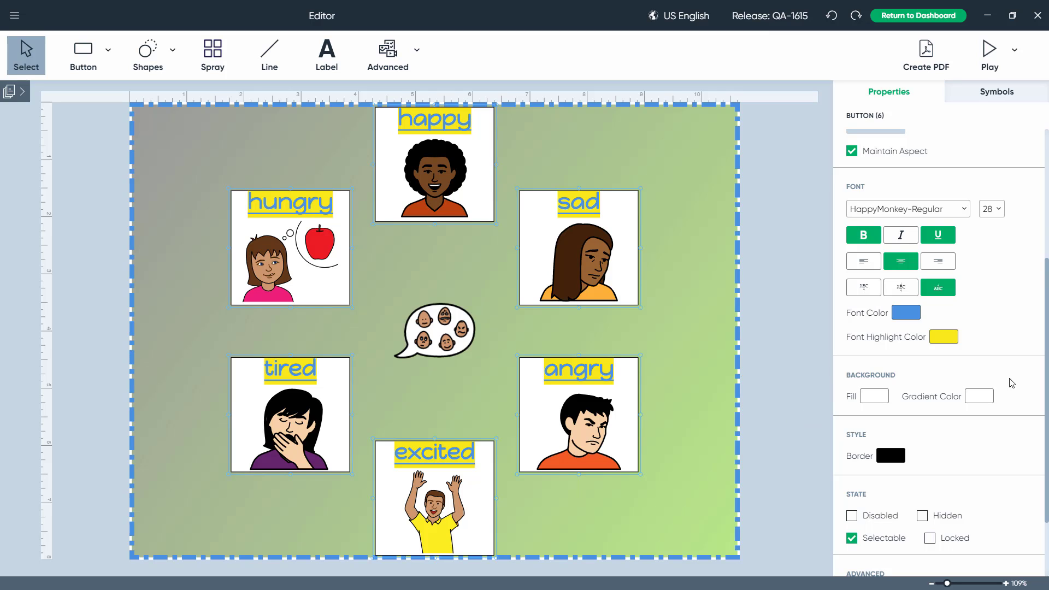
Step: Fill the backgrounds of the six buttons with light gray (E6DFDF) and look at the gradient color choices without picking one
left_click(874, 396)
left_click(851, 212)
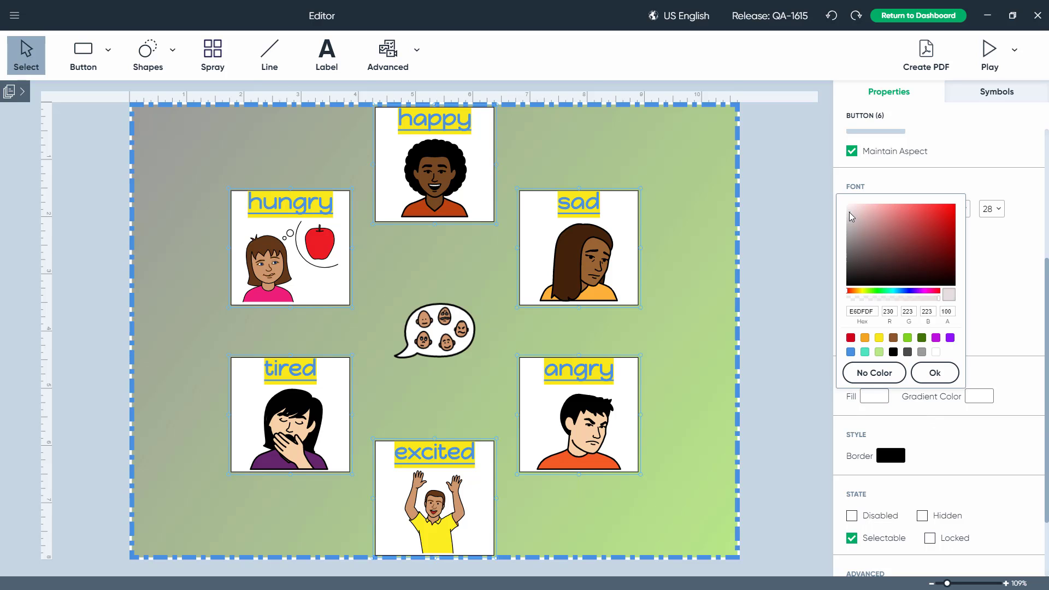
left_click(930, 375)
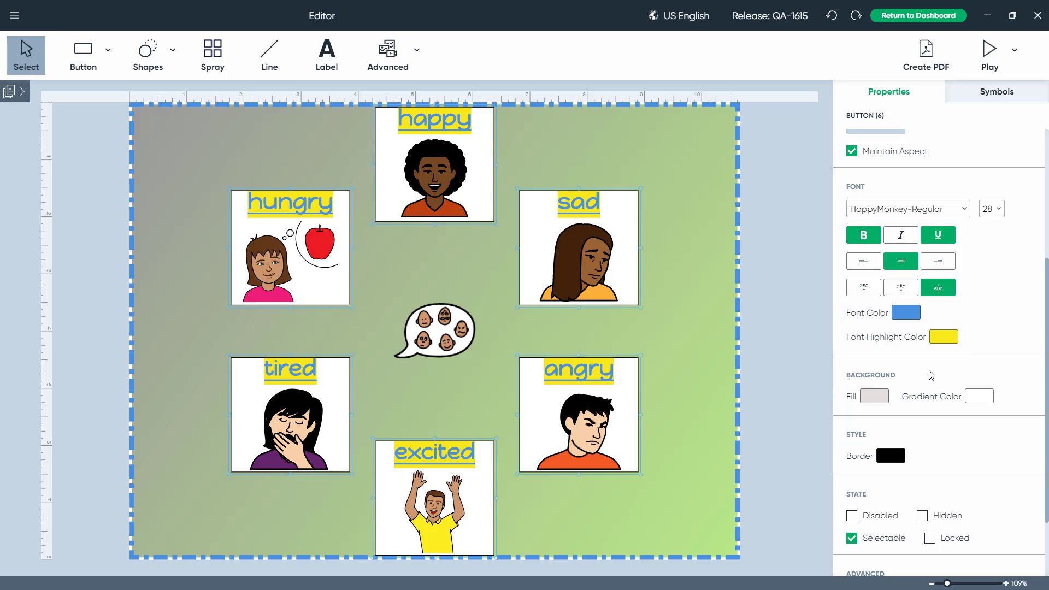
left_click(971, 398)
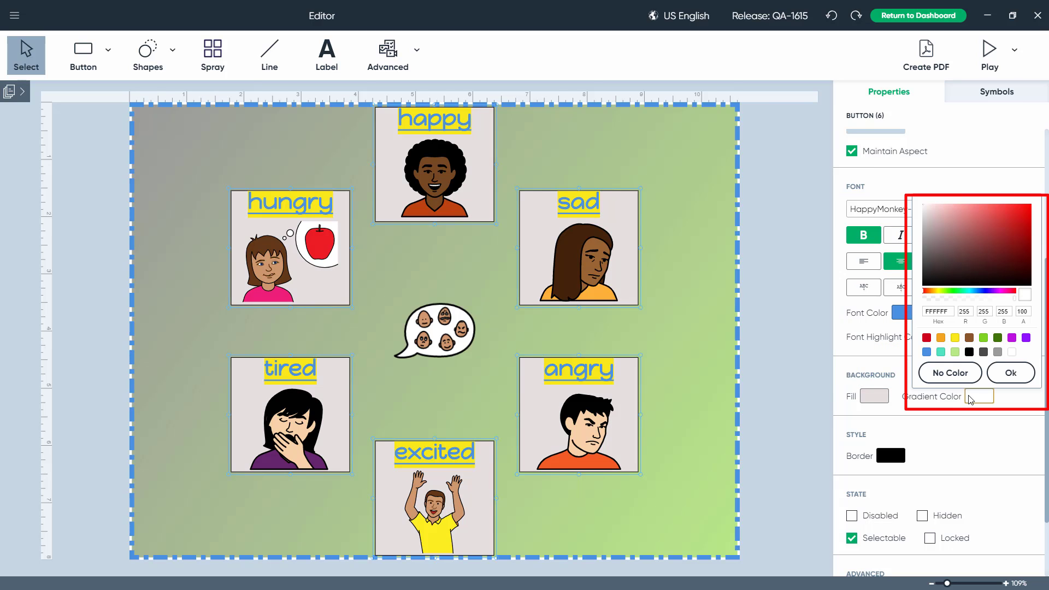
left_click(1009, 411)
Step: Change the border color of the six buttons to blue (4A90E2)
scroll(1009, 411, "down", 3)
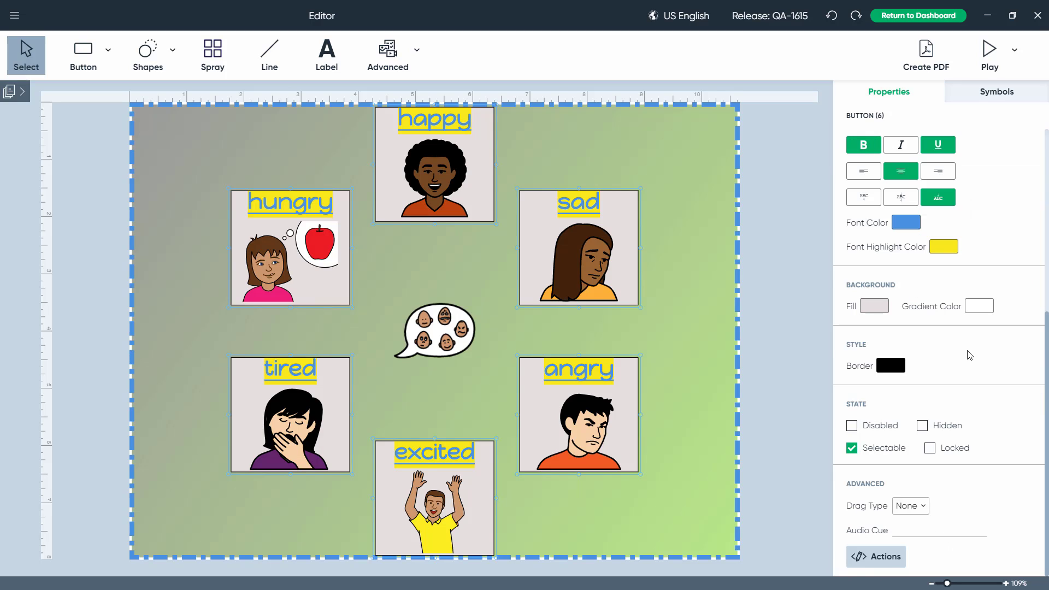
left_click(892, 366)
left_click(852, 533)
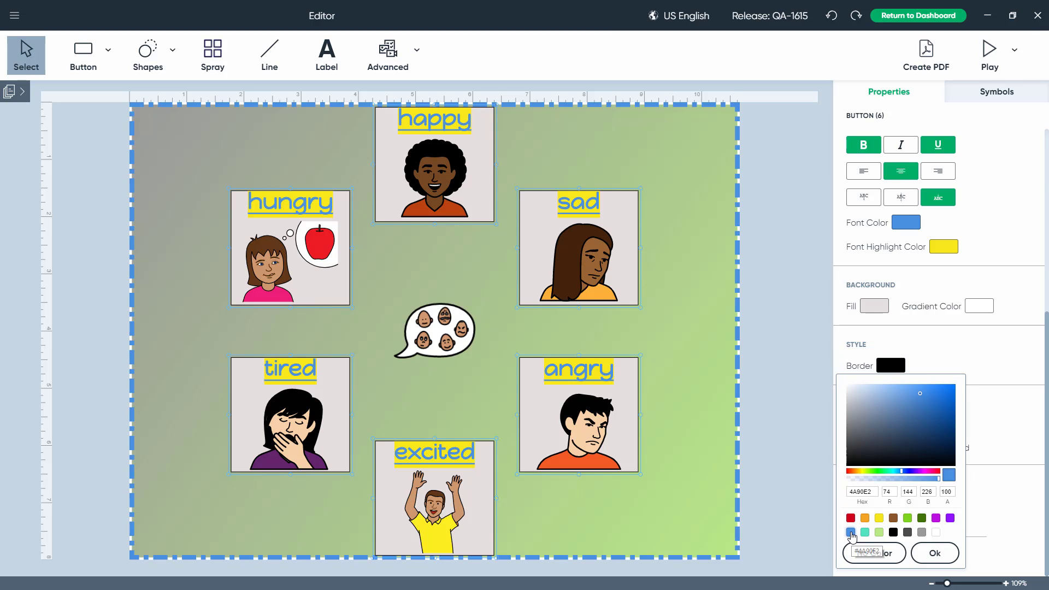
left_click(925, 555)
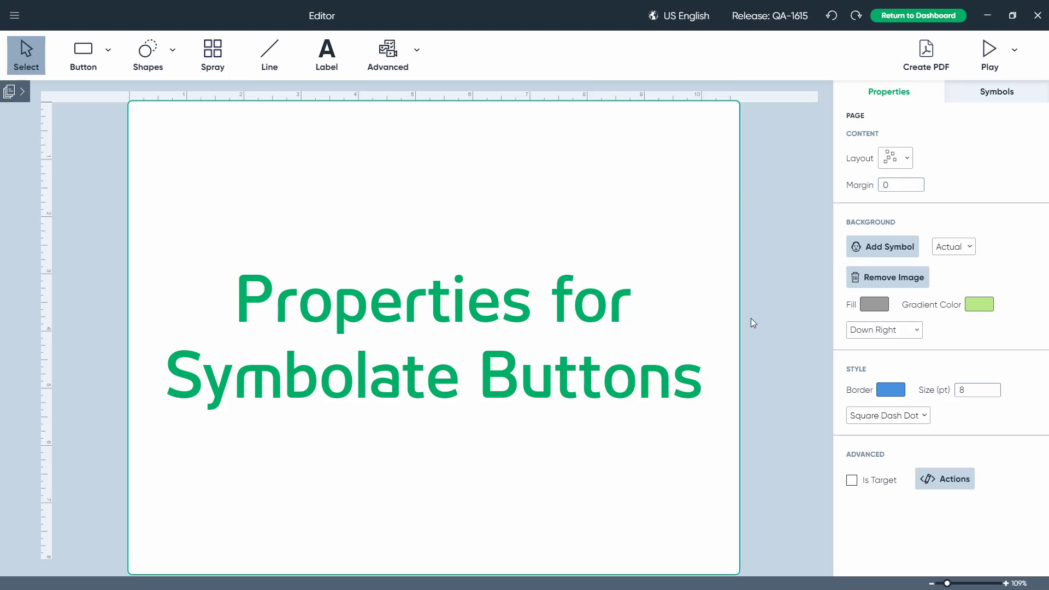
Step: Symbolate only the verbs in the "how do you feel?" button and place its symbols below the words
left_click(486, 264)
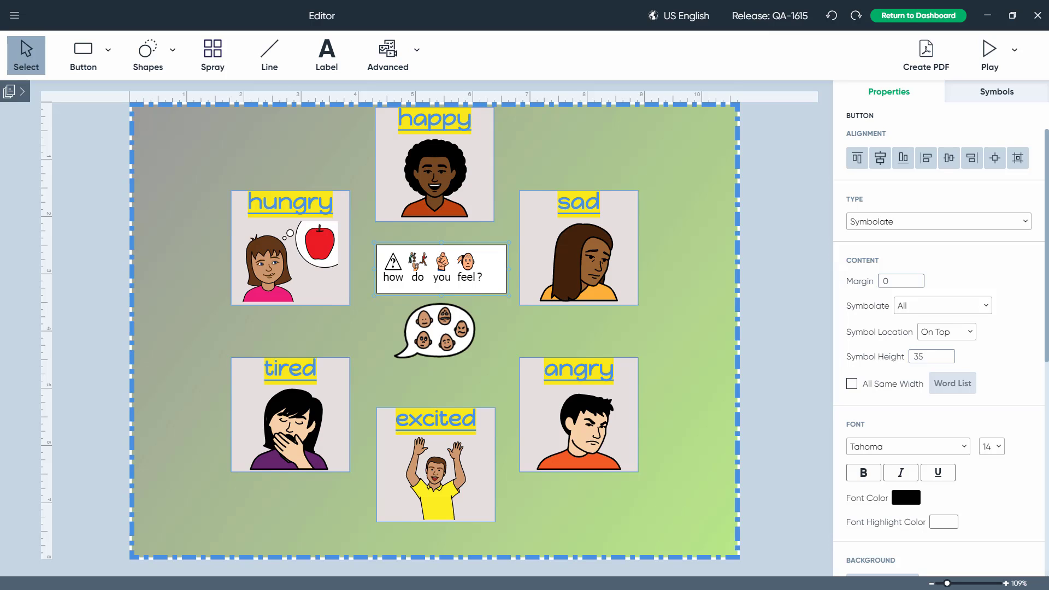
left_click(987, 306)
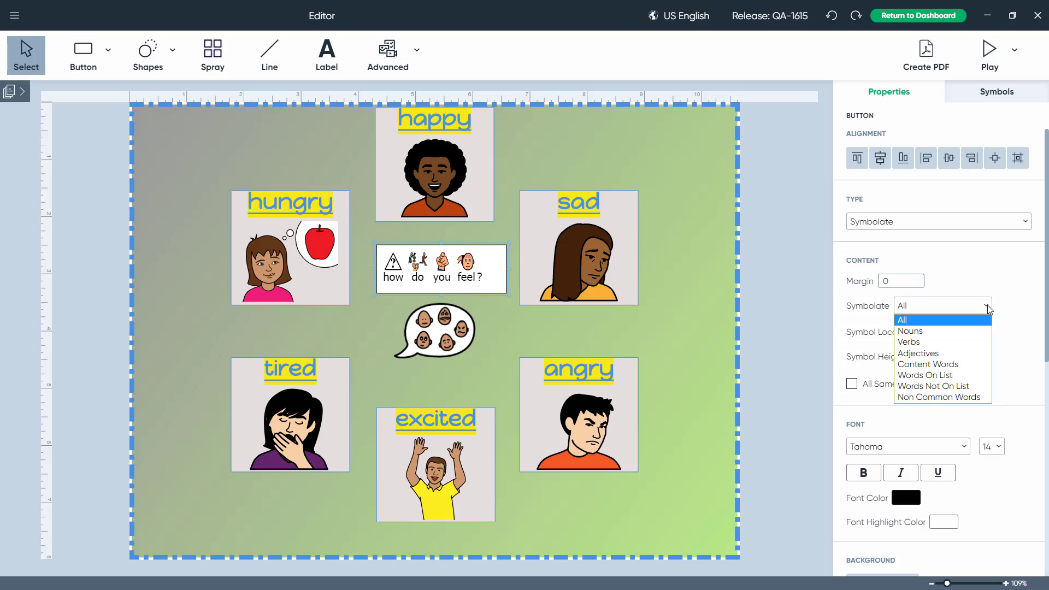
left_click(959, 339)
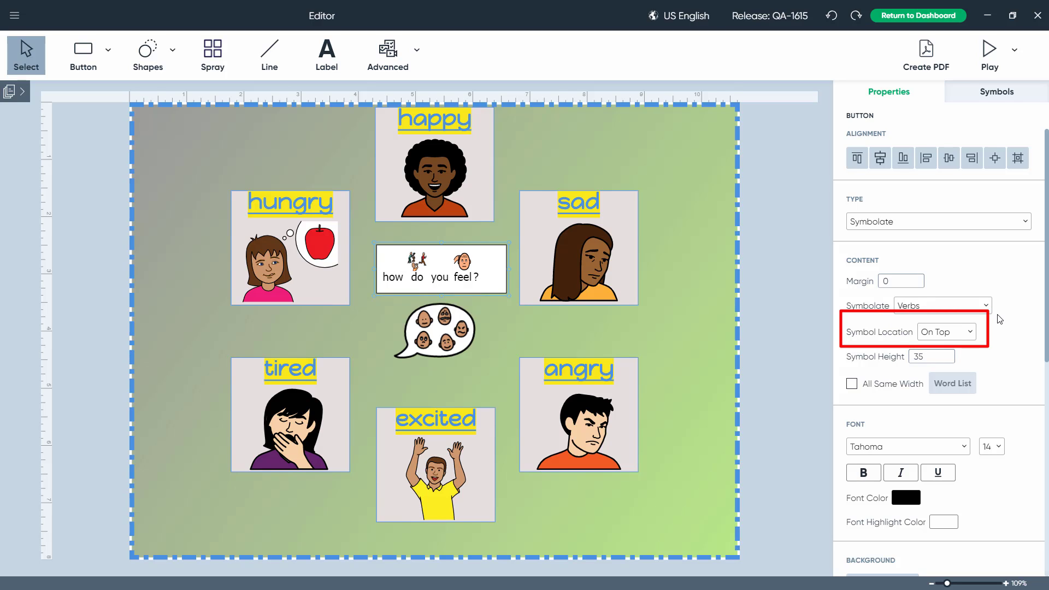
left_click(970, 336)
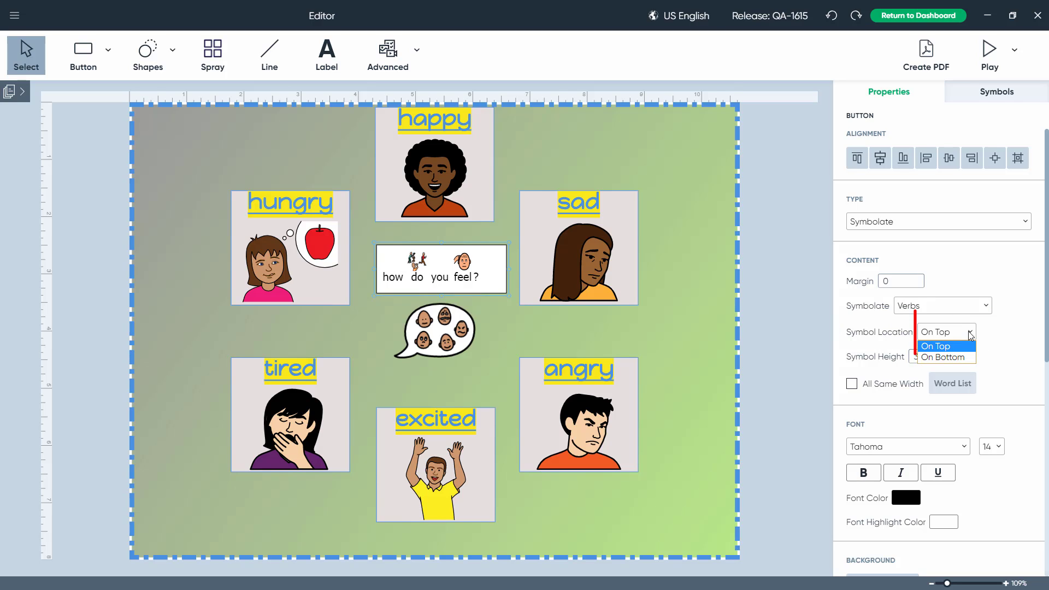
left_click(959, 357)
Step: Set the symbol height of the "how do you feel?" button to 65
key("ctrl+a")
type("65")
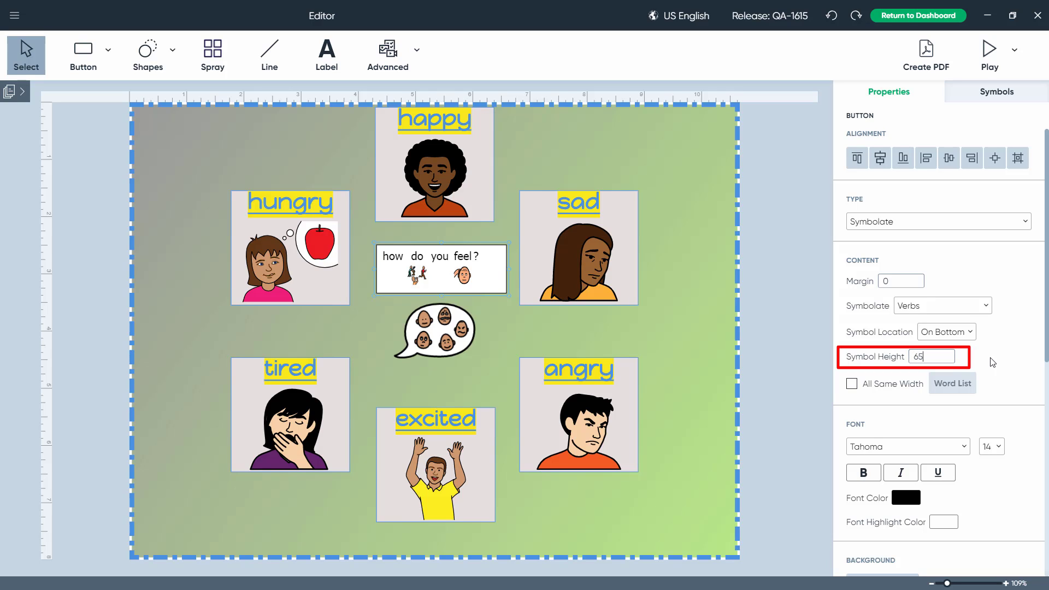
key("Return")
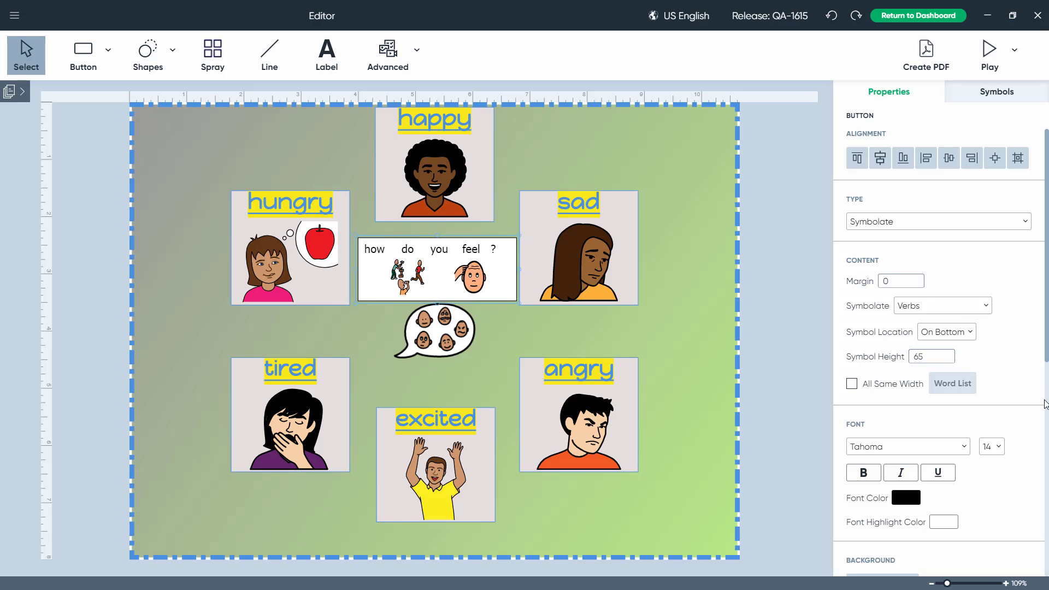
Step: Try the All Same Width option on the "how do you feel?" button and turn it back off
left_click(852, 385)
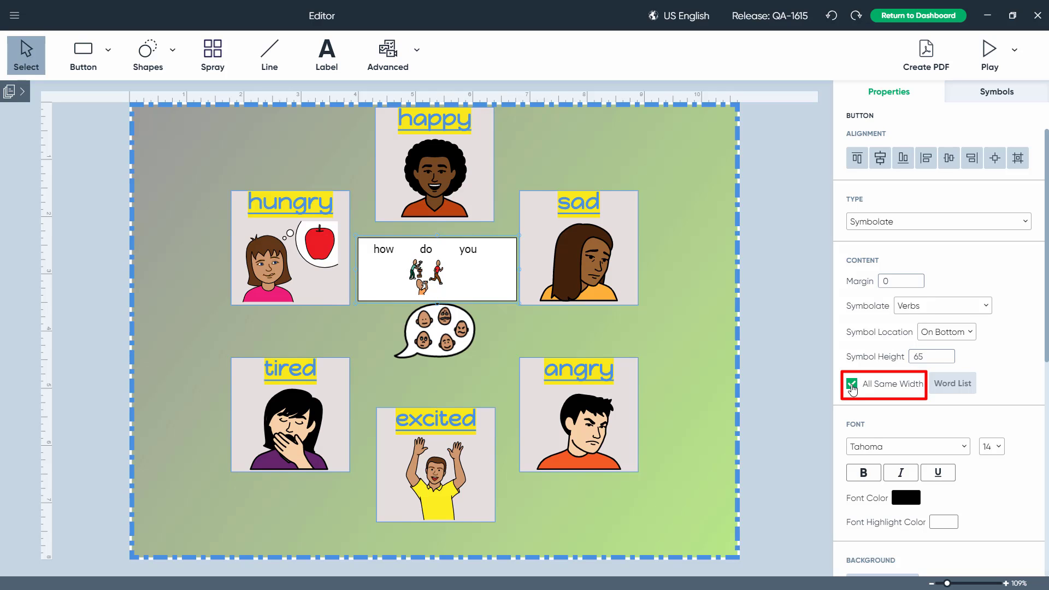
left_click(852, 385)
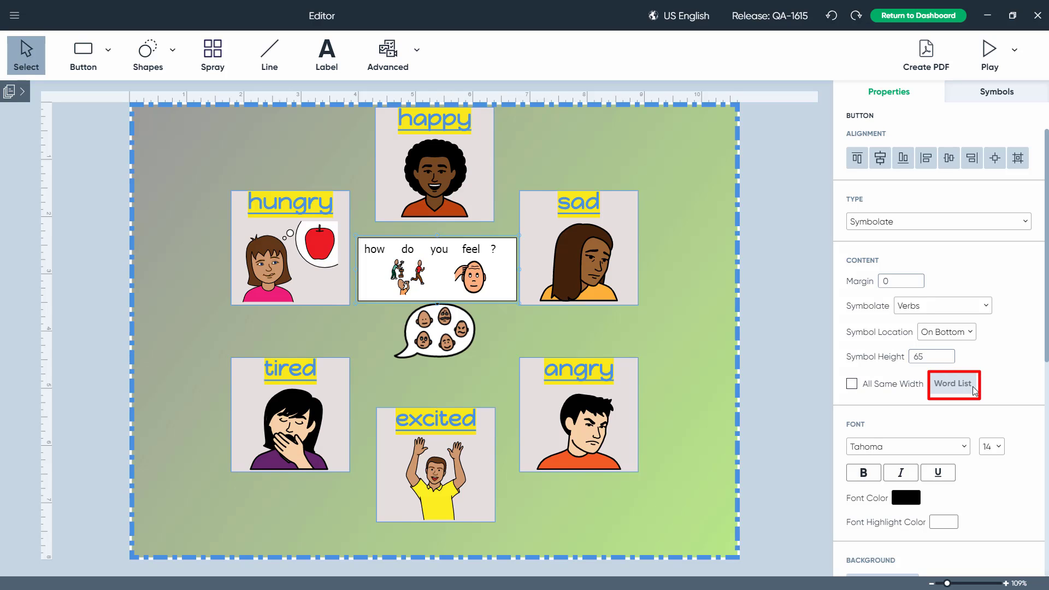
scroll(1046, 334, "down", 6)
scroll(941, 353, "down", 4)
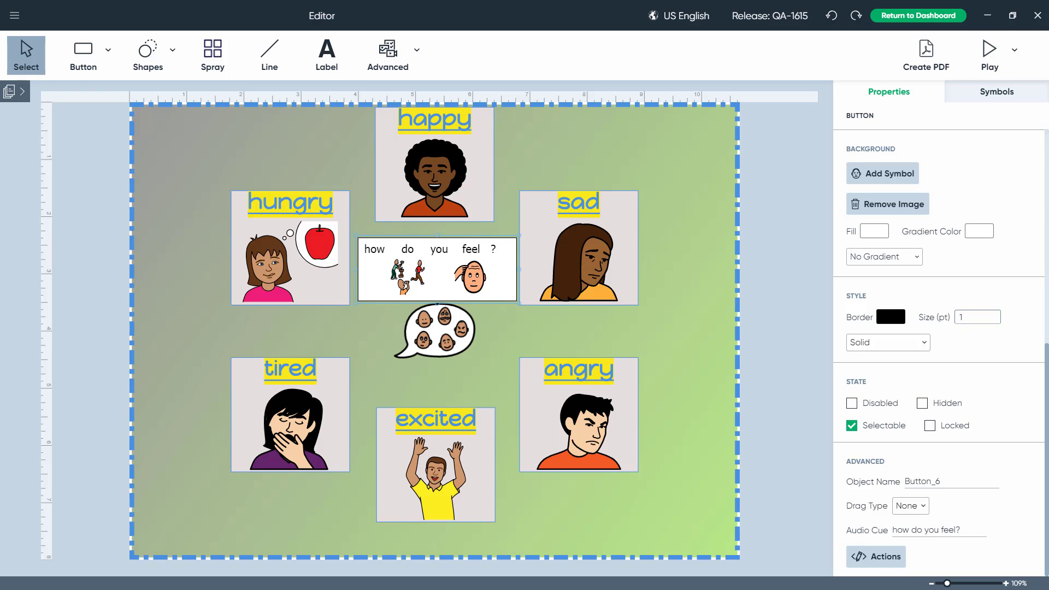